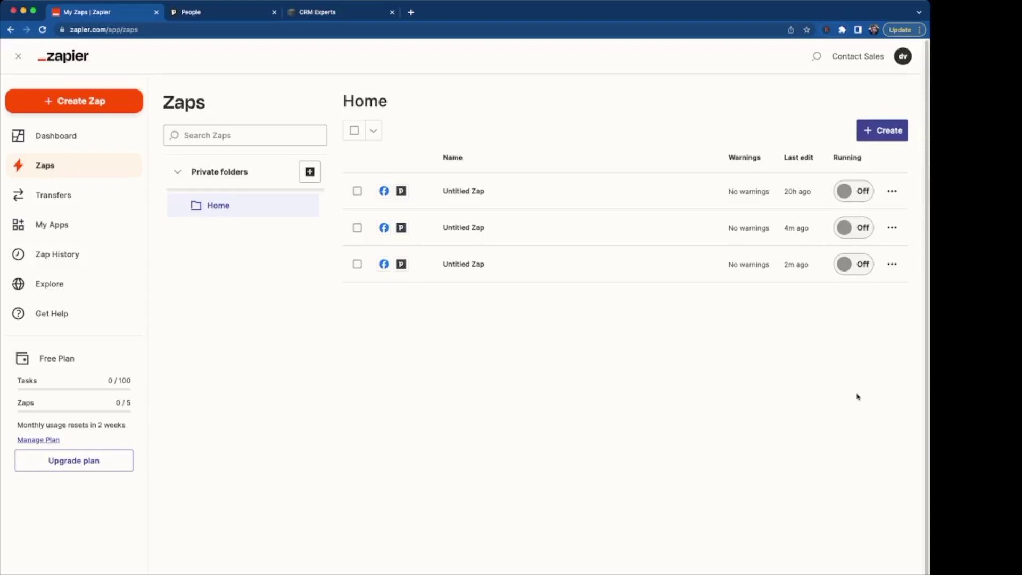
# Step: Create a new Zap triggered by the New Lead event in Facebook Lead Ads
pyautogui.click(886, 134)
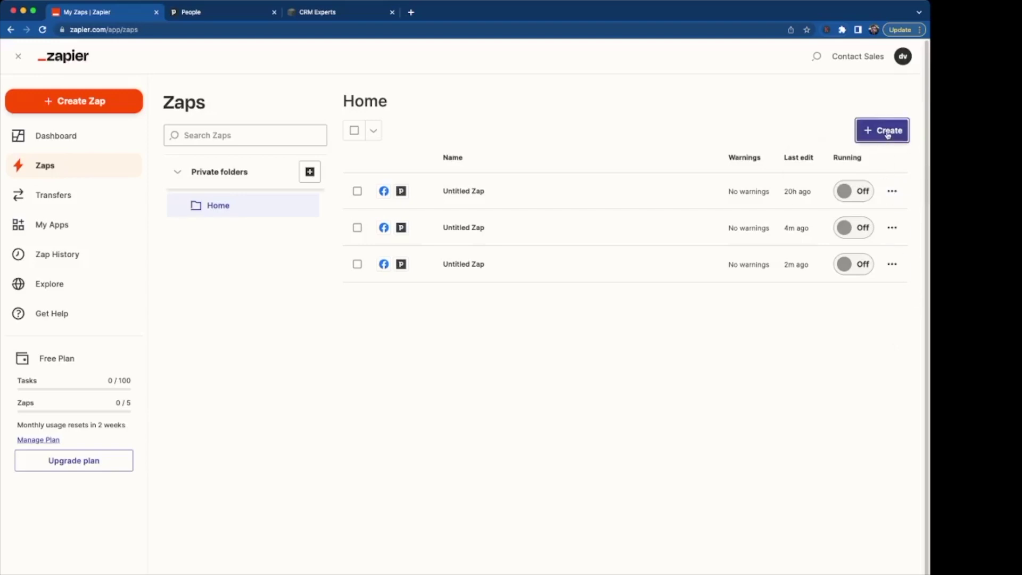
pyautogui.click(829, 159)
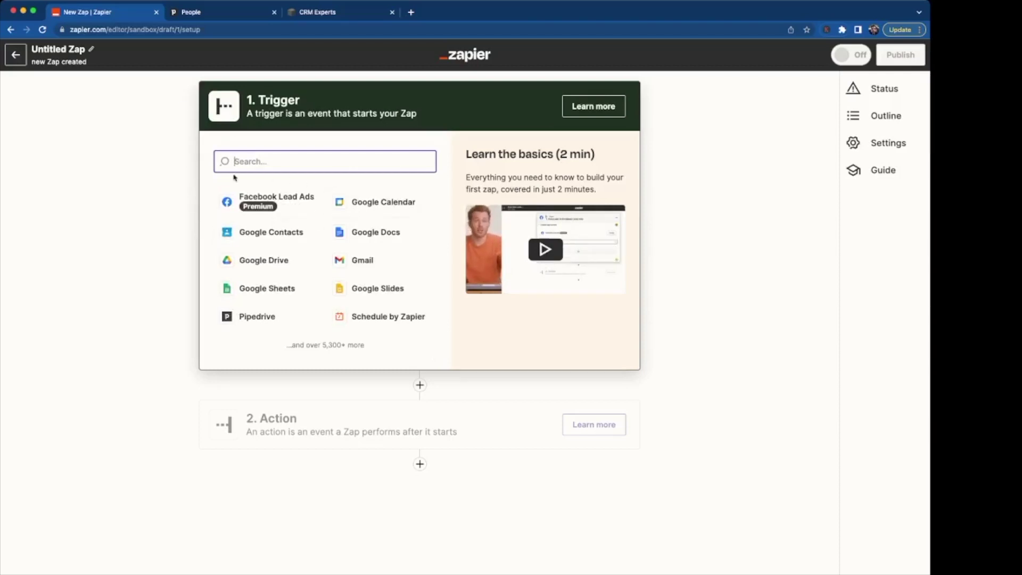
pyautogui.click(265, 208)
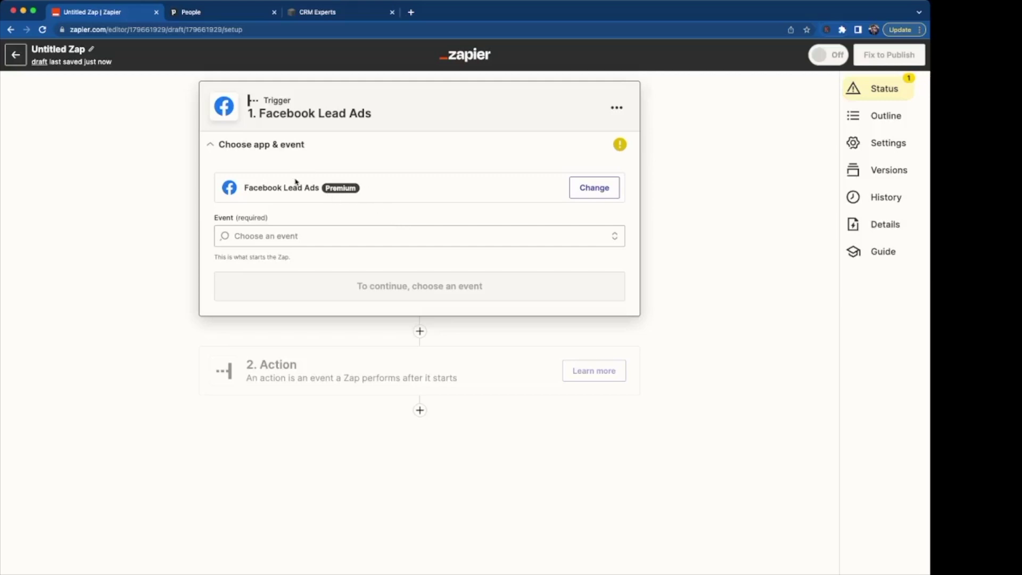
pyautogui.click(291, 236)
pyautogui.click(273, 274)
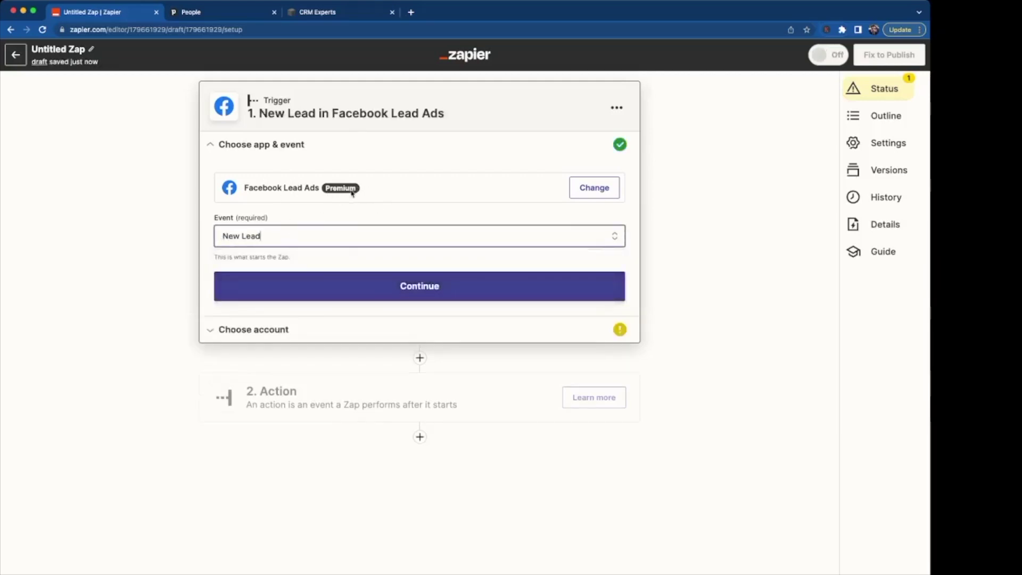
pyautogui.click(430, 226)
pyautogui.press('Return')
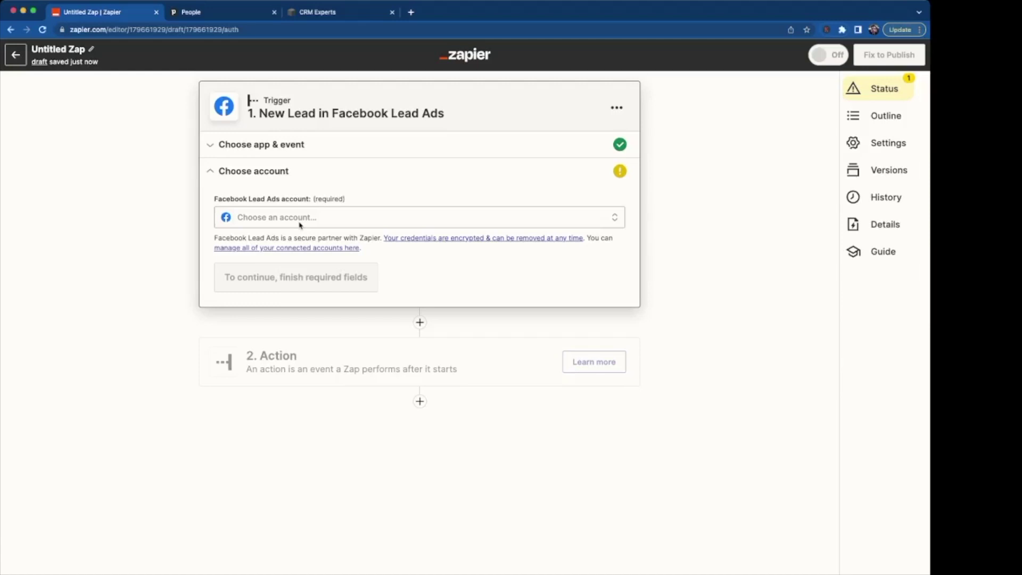
# Step: Choose the already connected personal Facebook Lead Ads account for the trigger and continue to its setup
pyautogui.click(301, 221)
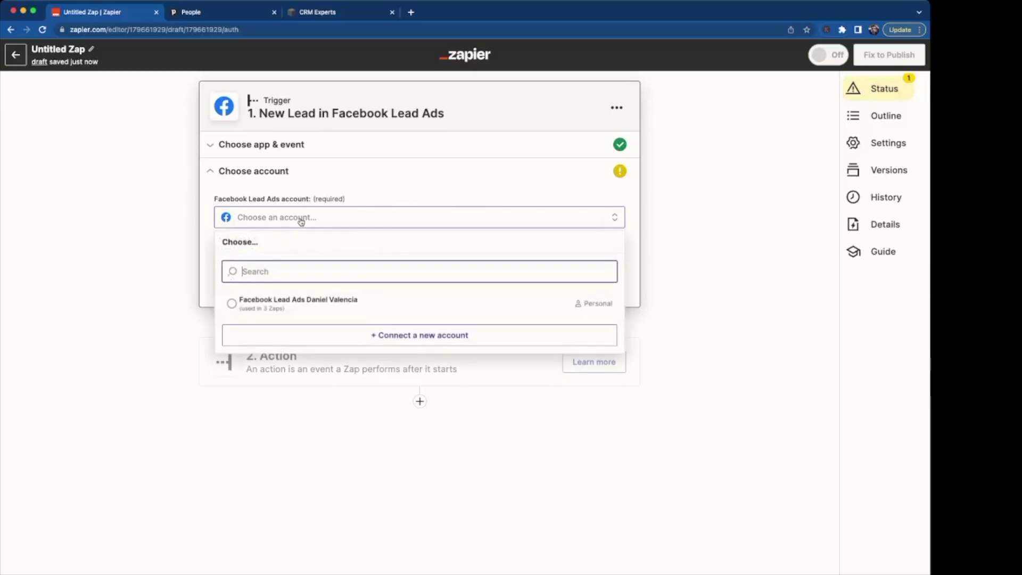
pyautogui.click(238, 314)
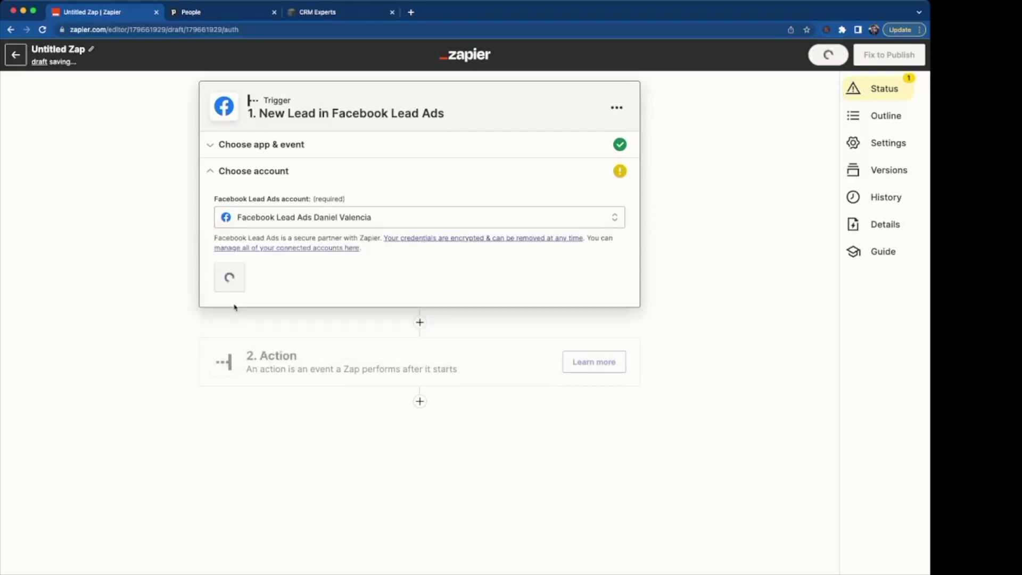
pyautogui.click(274, 276)
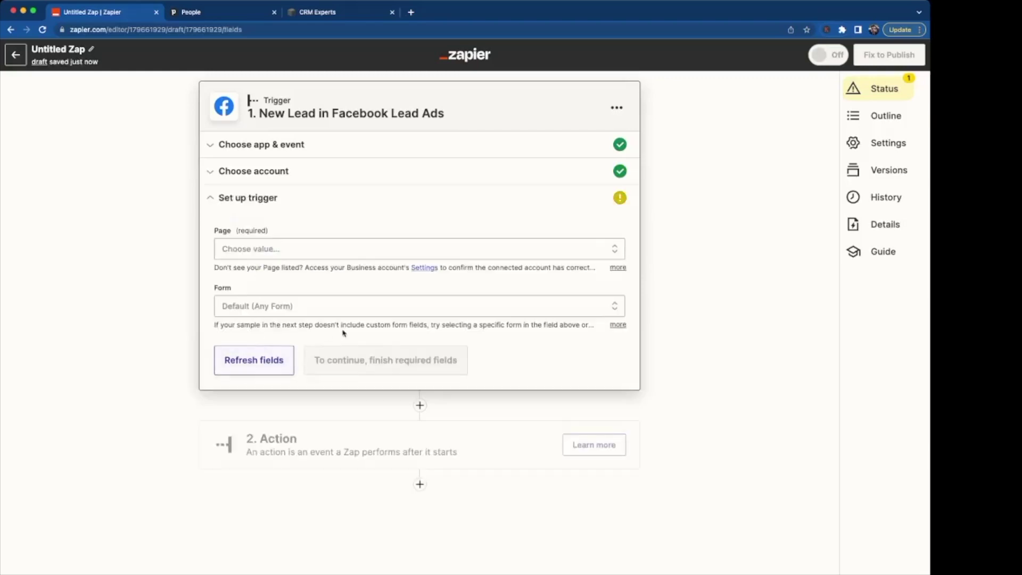
# Step: Set the trigger's page to CRM Experts and its form to the CRM Experts form created on Fri Jan 13, 2023 10:02pm
pyautogui.click(320, 254)
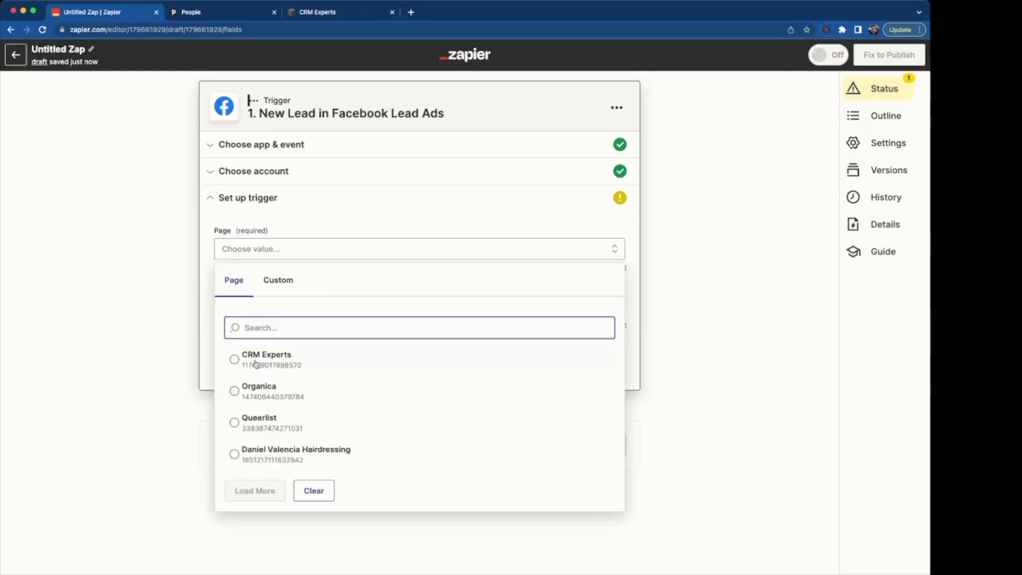
pyautogui.click(251, 358)
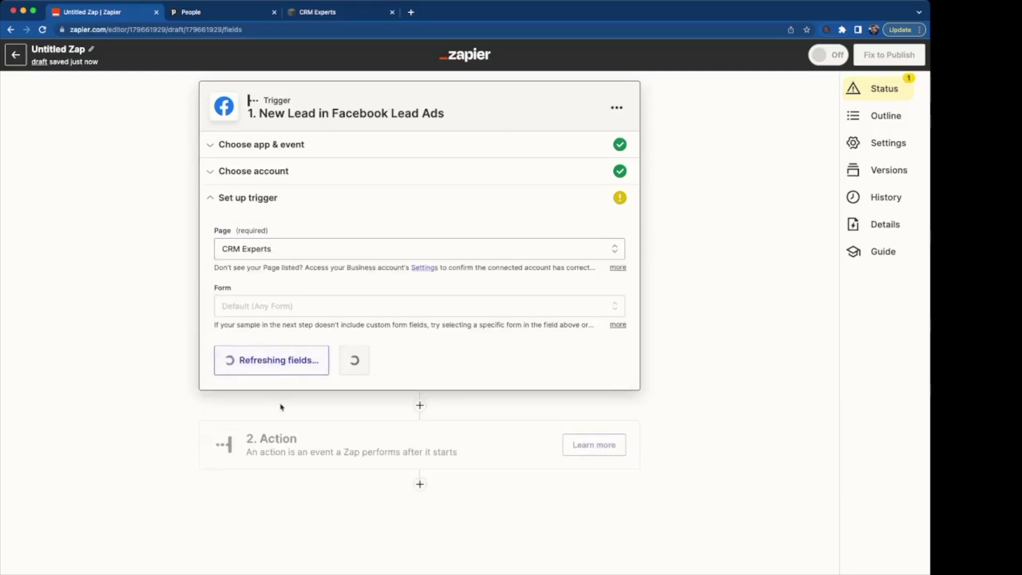
pyautogui.click(278, 306)
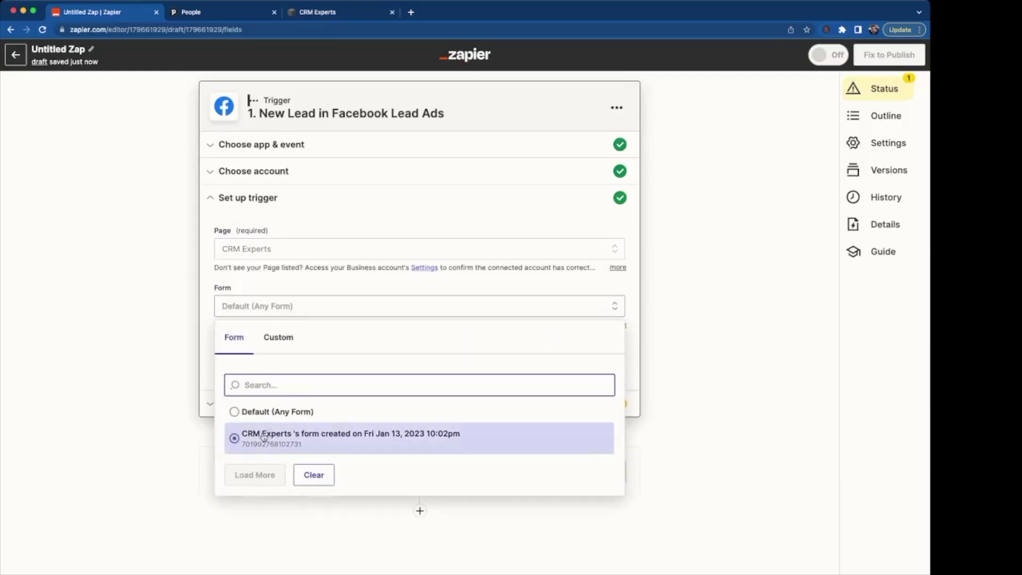
pyautogui.click(264, 437)
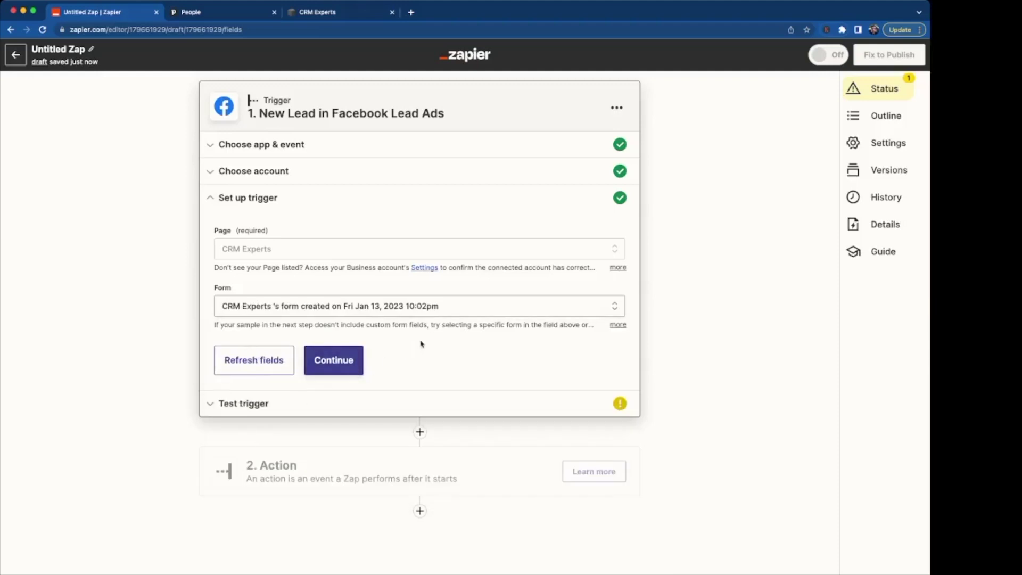
pyautogui.click(271, 306)
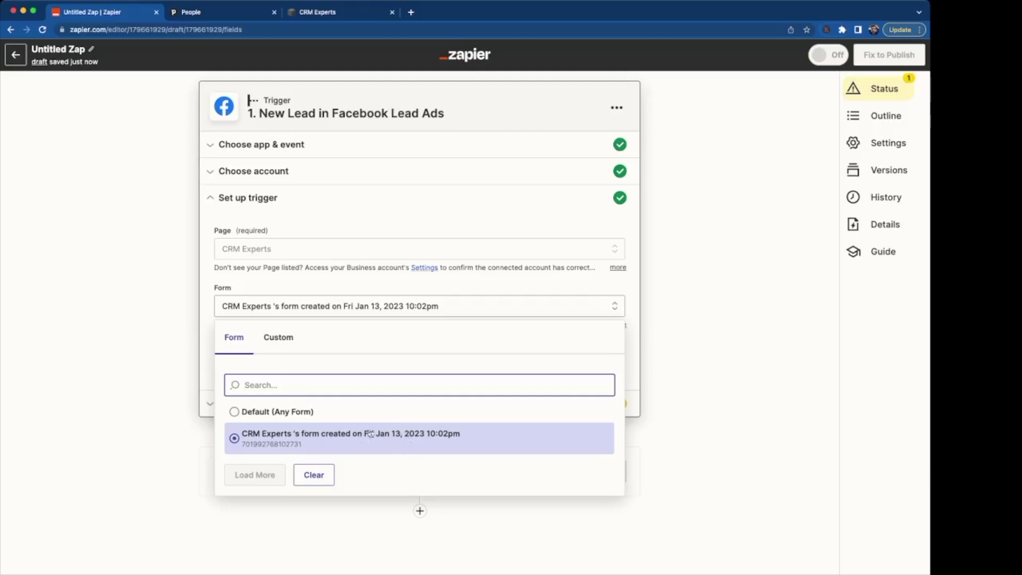
pyautogui.click(209, 326)
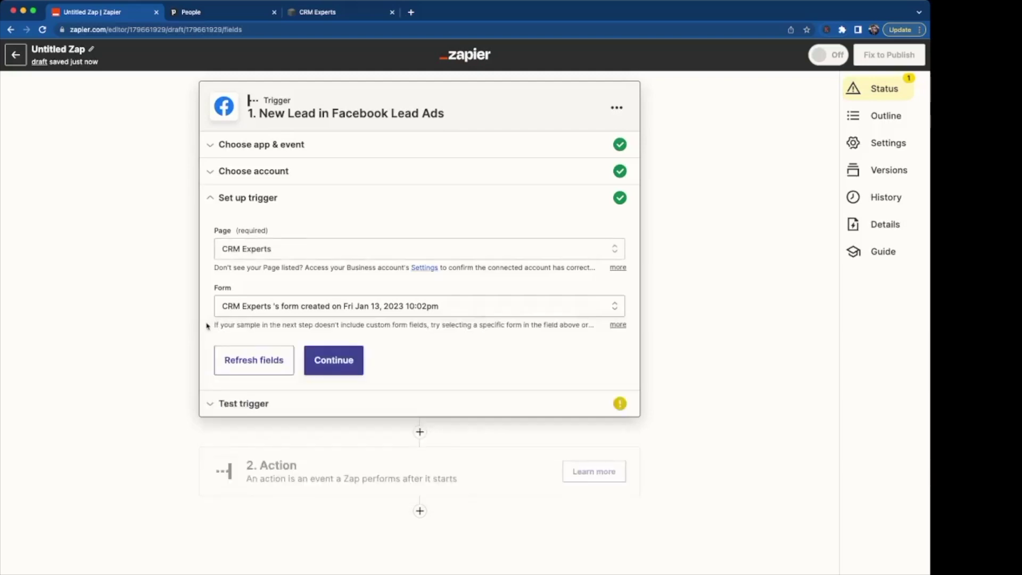
pyautogui.click(312, 362)
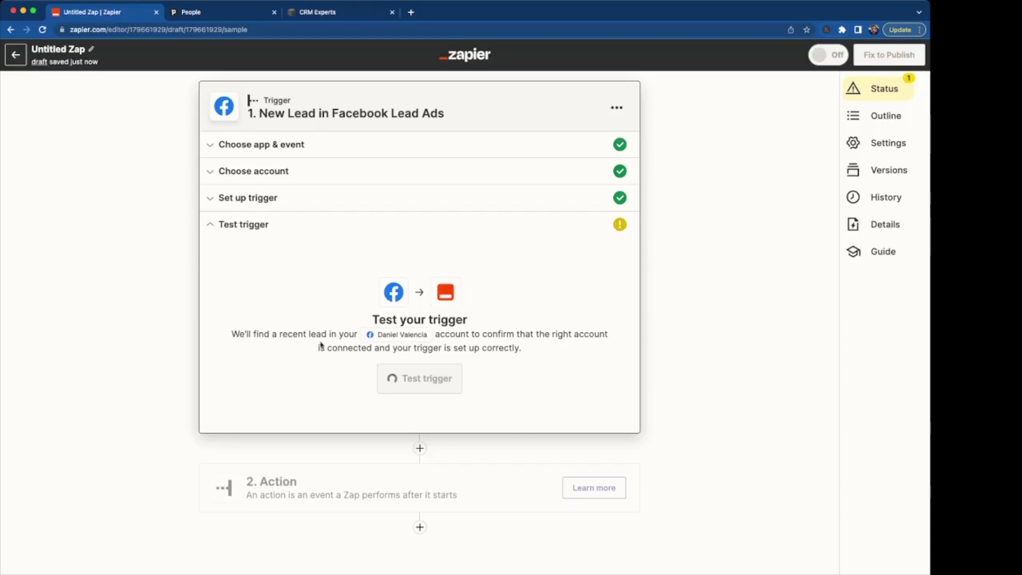
# Step: Test the Facebook Lead Ads trigger with a recent lead and continue to the action step
pyautogui.click(418, 383)
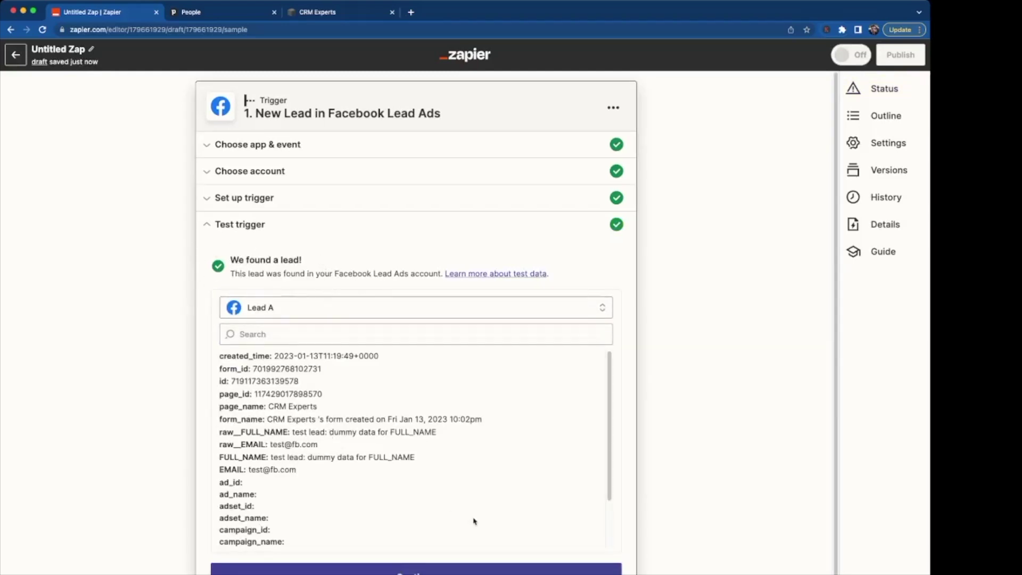
pyautogui.scroll(-2, 475, 521)
pyautogui.click(413, 570)
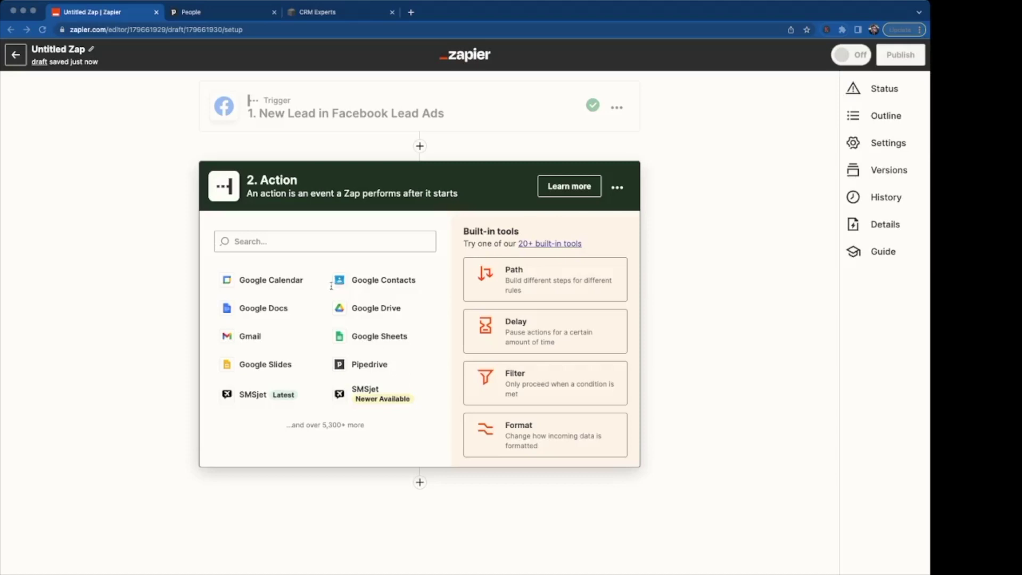
# Step: Set the action app to Pipedrive with Create Lead as the event
pyautogui.click(319, 244)
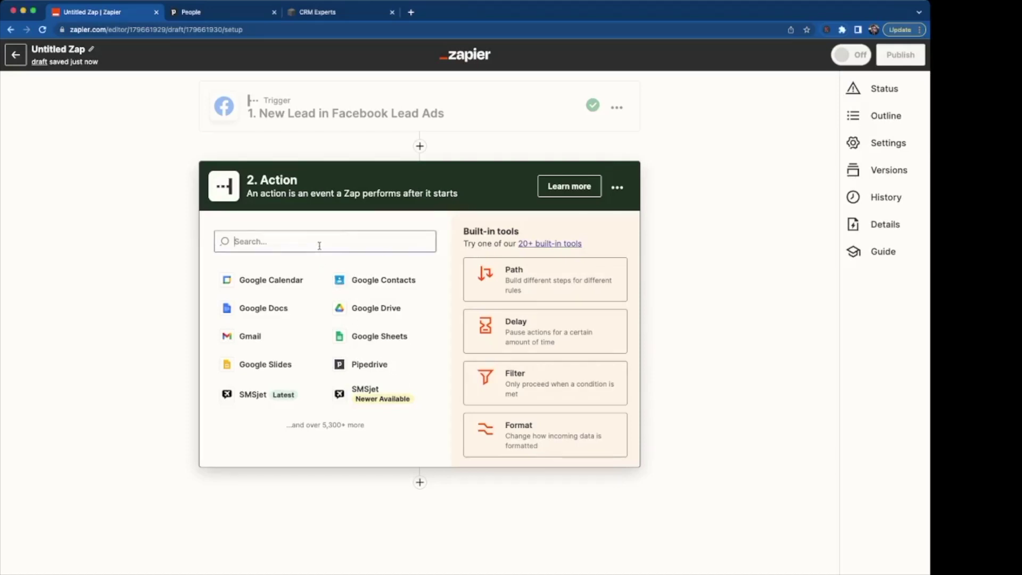
pyautogui.write('pipedr')
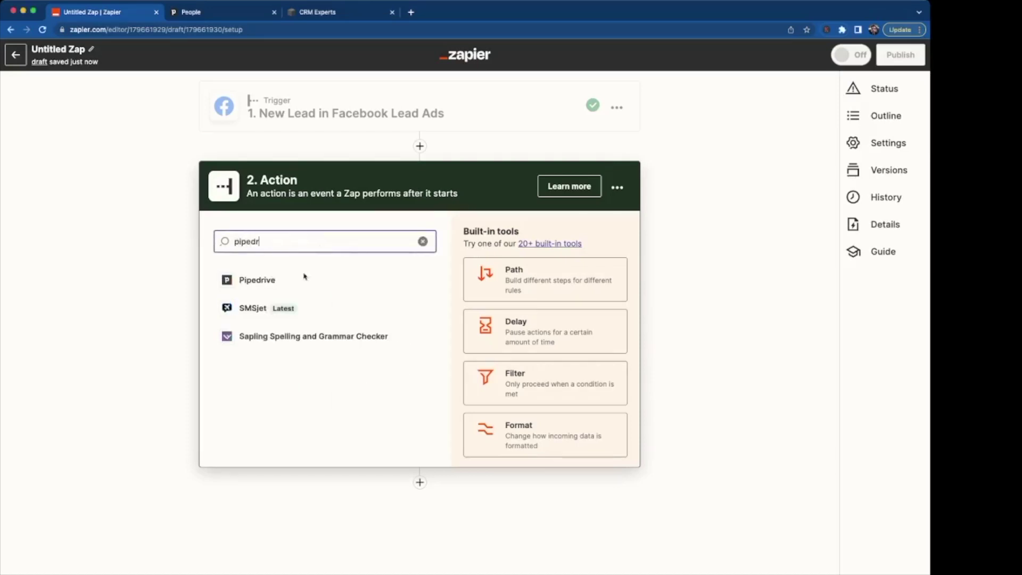
pyautogui.click(259, 283)
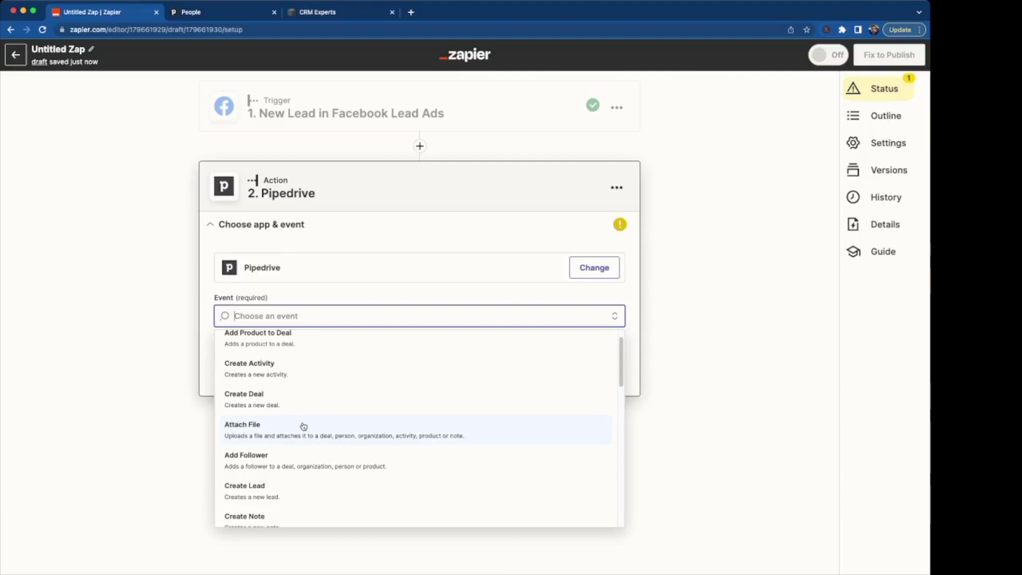
pyautogui.click(275, 492)
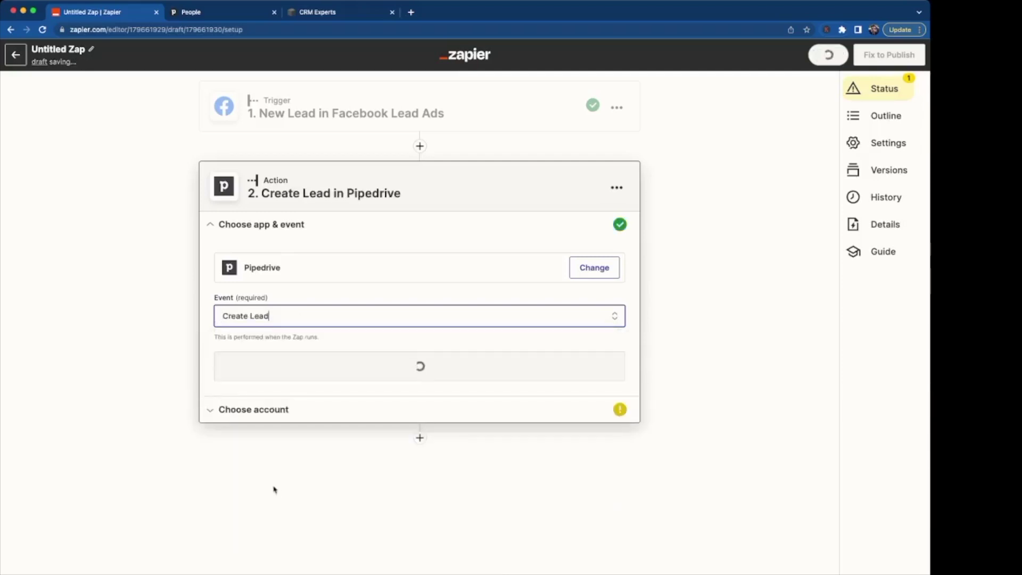
pyautogui.click(355, 364)
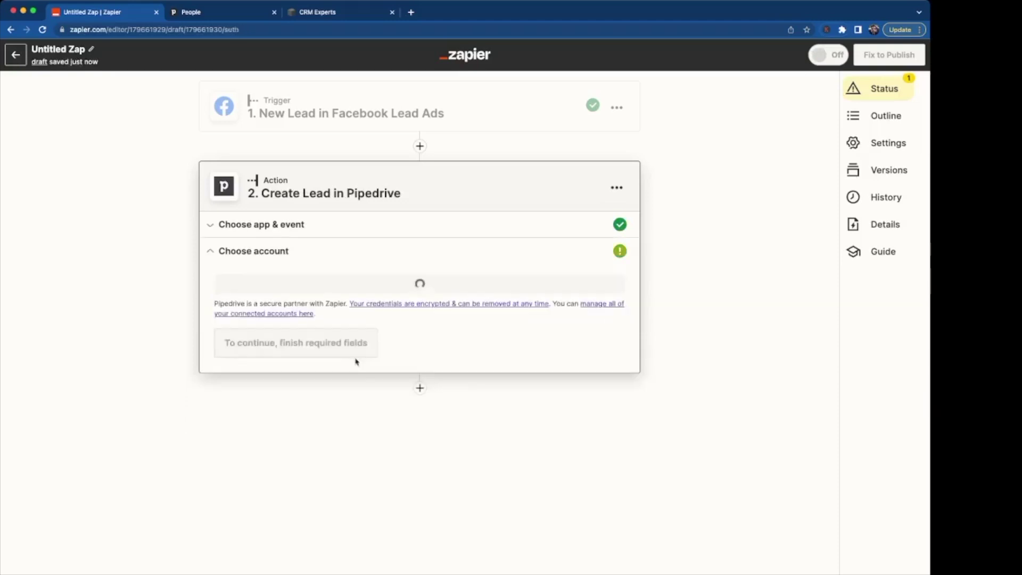
# Step: Choose the already connected Pipedrive account for the action and continue to its setup
pyautogui.click(338, 298)
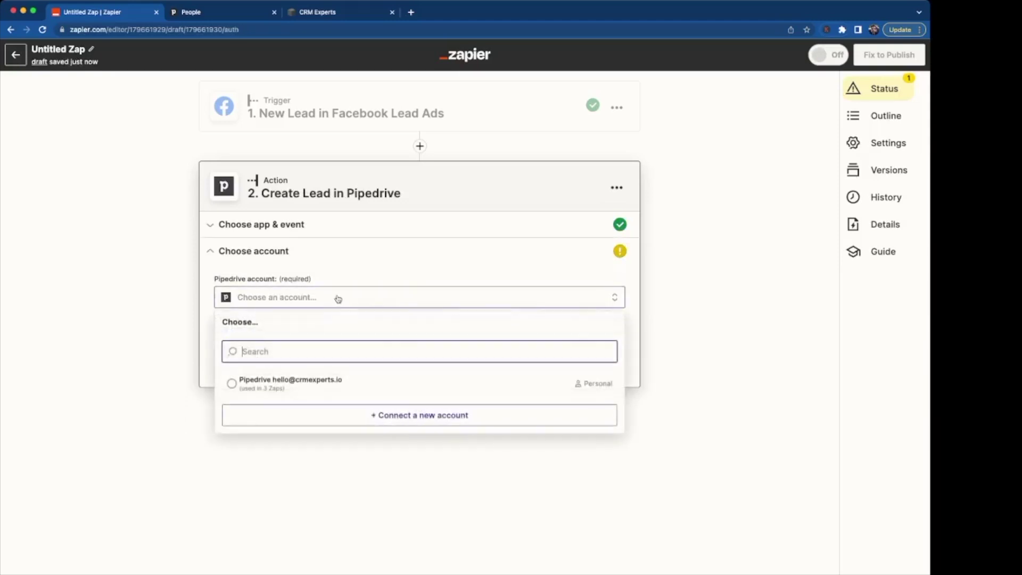
pyautogui.click(264, 384)
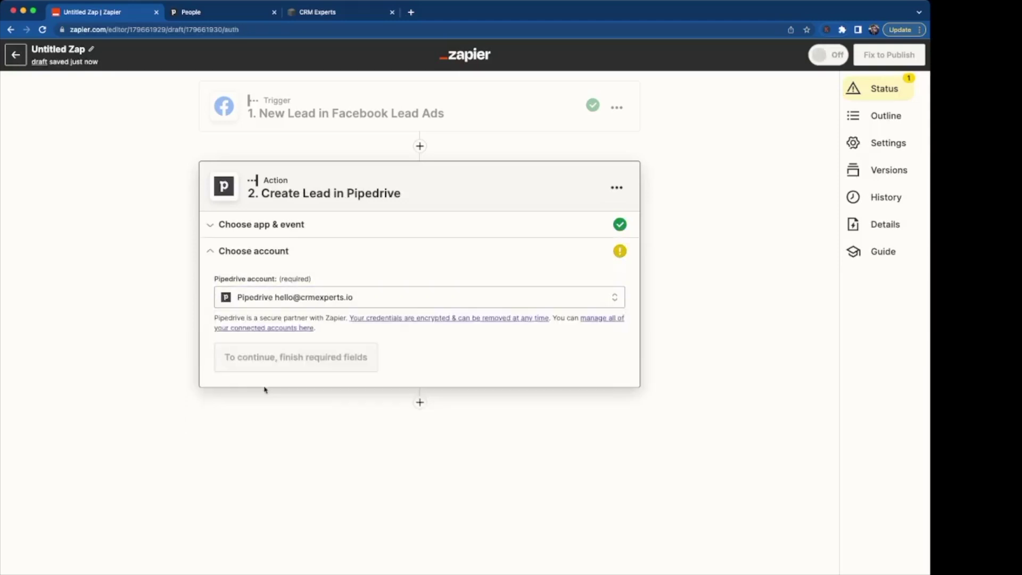
pyautogui.click(261, 362)
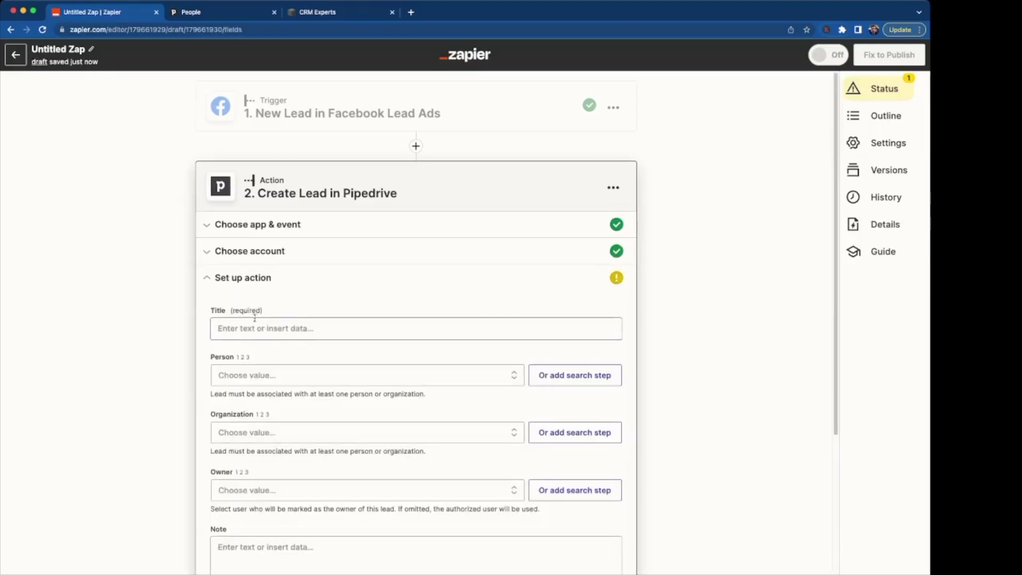
# Step: Set the Pipedrive lead's title to "Lead" followed by the FULL NAME field from the Facebook lead
pyautogui.click(240, 326)
pyautogui.write('Lead')
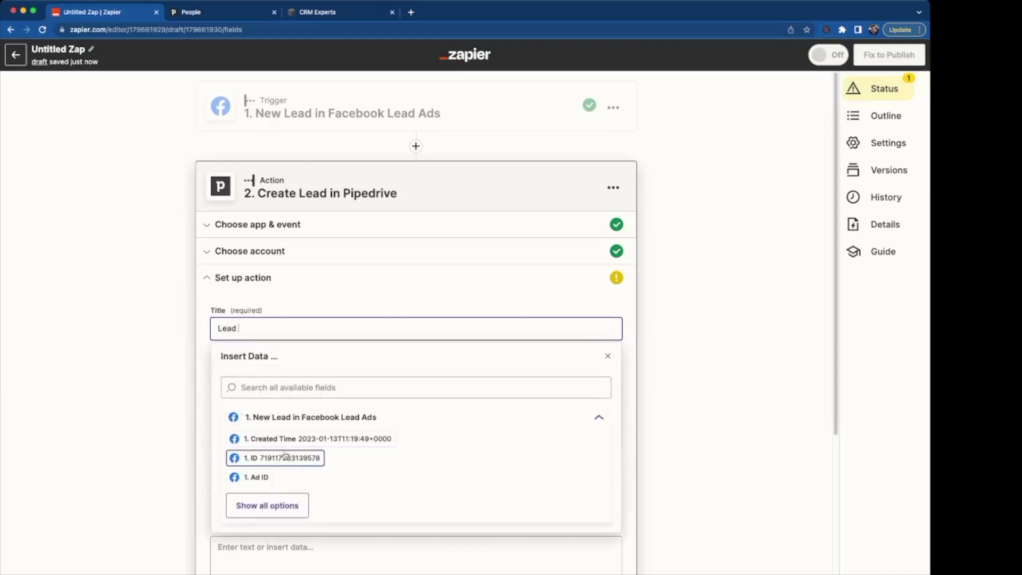
pyautogui.click(277, 506)
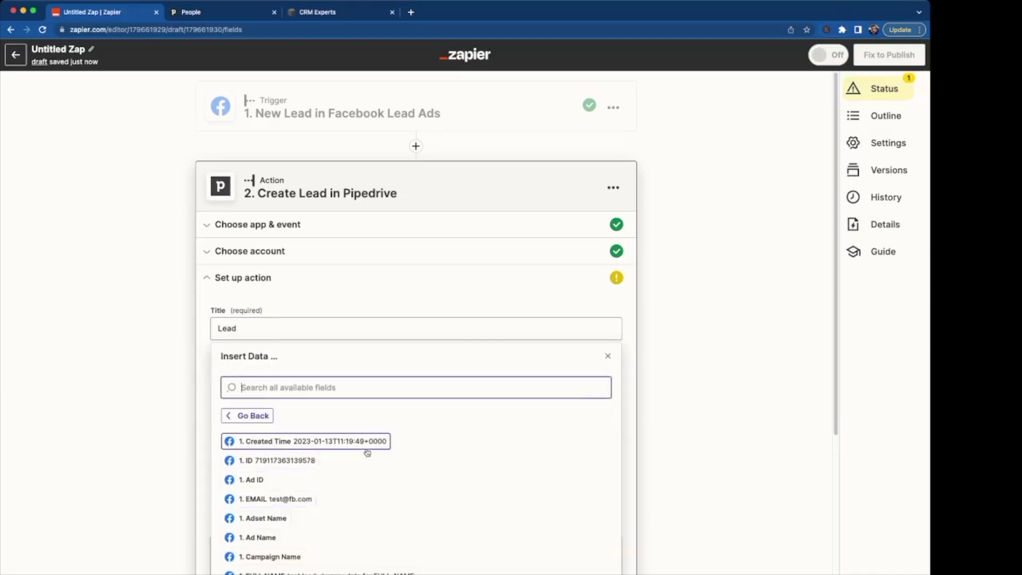
pyautogui.scroll(-2, 472, 541)
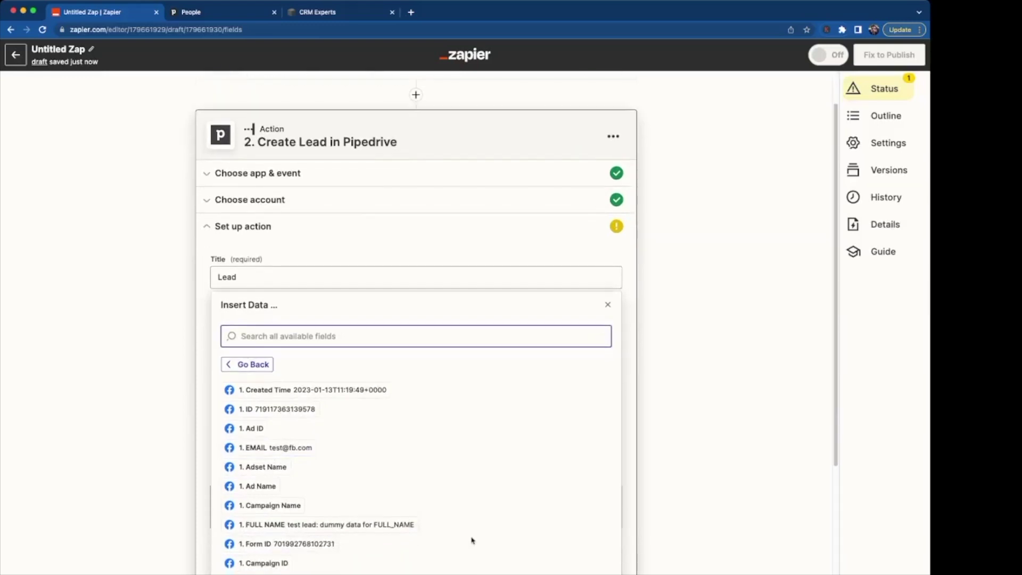
pyautogui.click(396, 525)
pyautogui.click(183, 313)
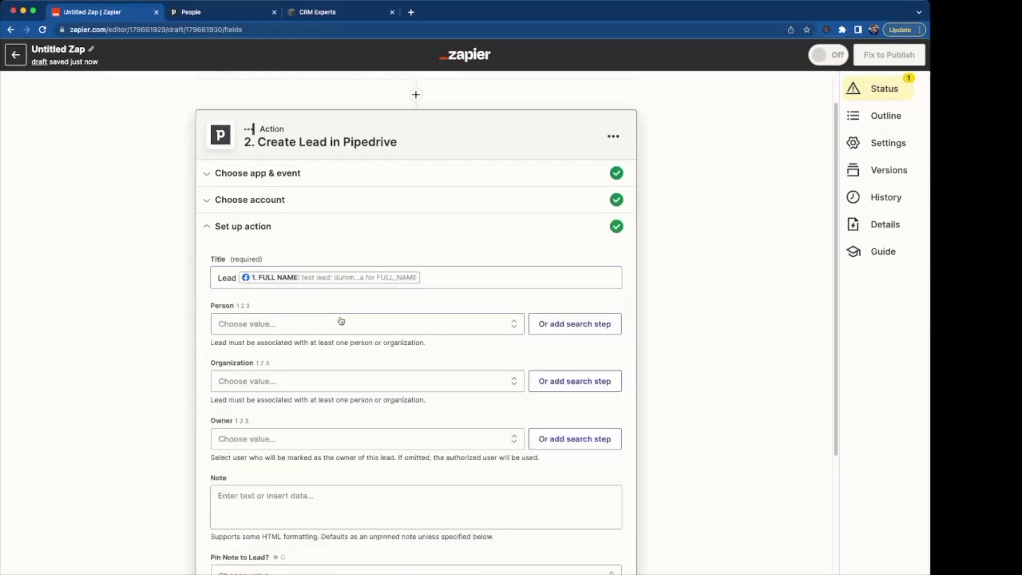
# Step: Map the lead's Person field to the custom FULL NAME value from the Facebook lead
pyautogui.click(322, 323)
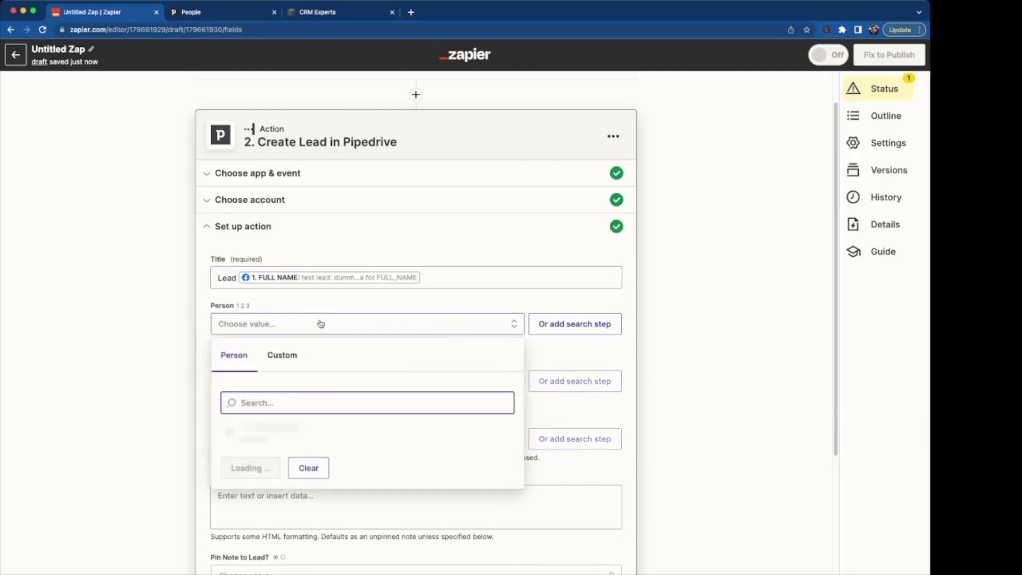
pyautogui.click(279, 357)
pyautogui.click(261, 515)
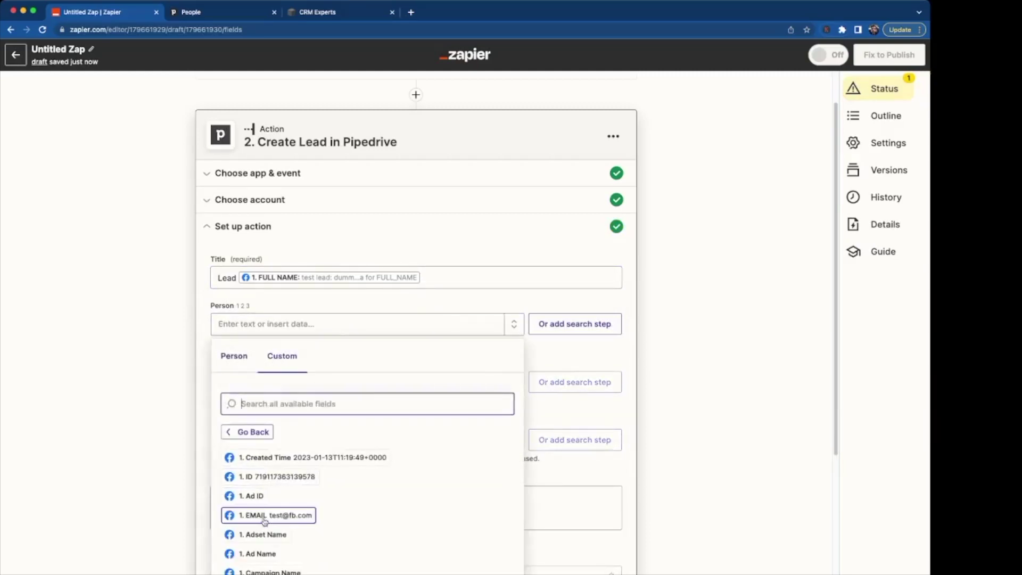
pyautogui.scroll(-1, 315, 530)
pyautogui.click(314, 557)
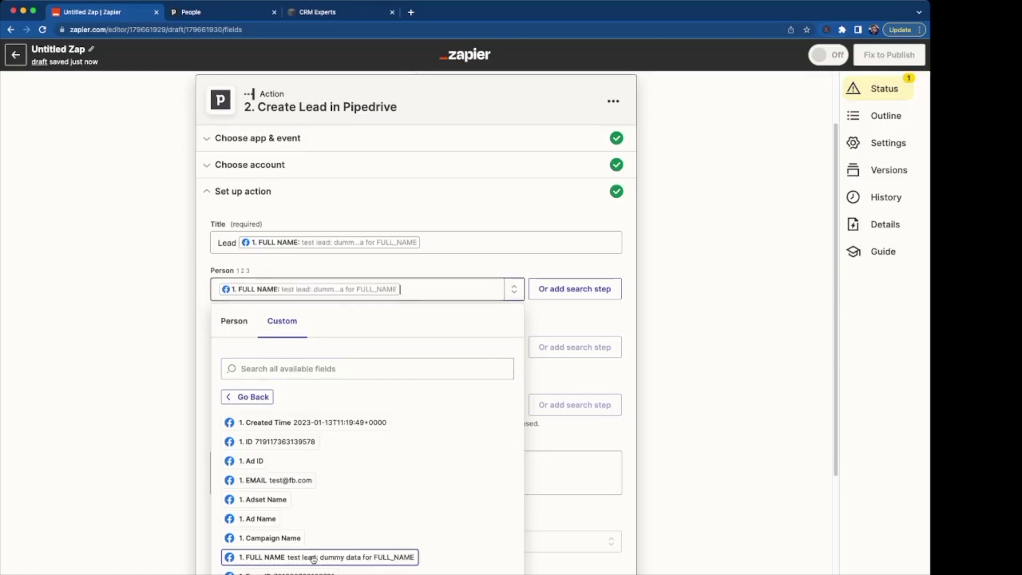
pyautogui.click(185, 413)
pyautogui.scroll(1, 185, 413)
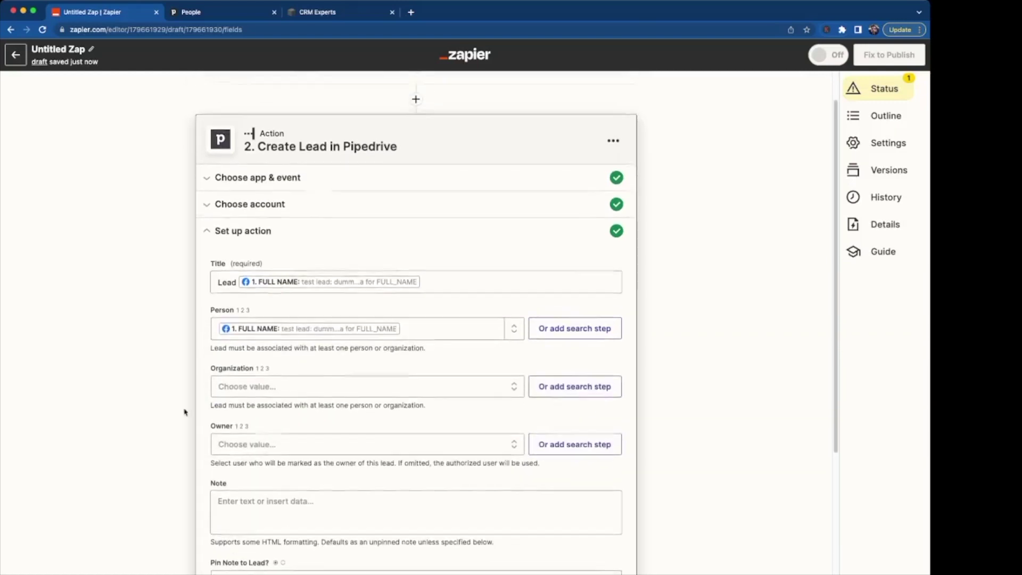
# Step: Assign the listed Pipedrive user as the lead's owner
pyautogui.click(233, 290)
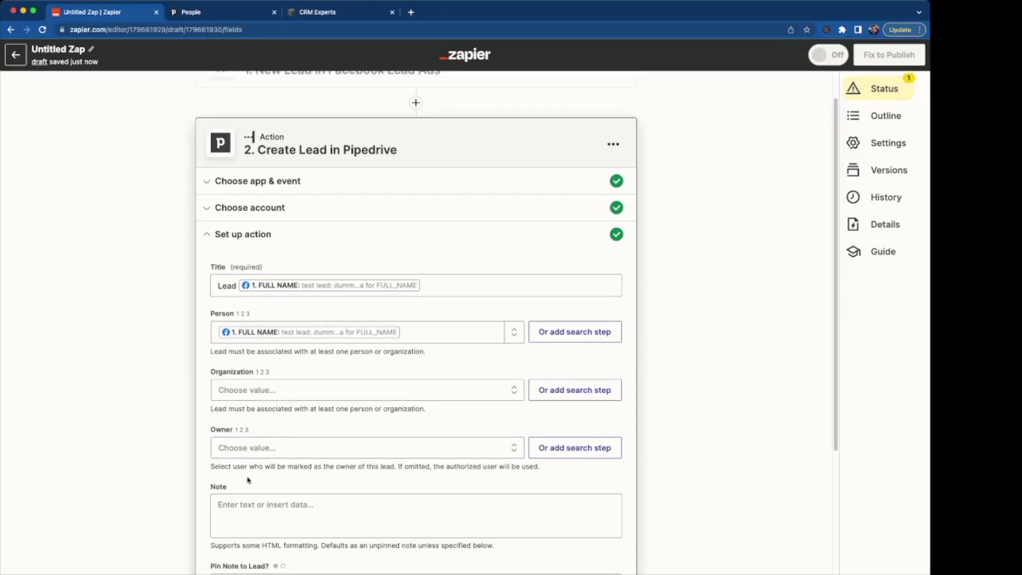
pyautogui.click(281, 456)
pyautogui.click(252, 464)
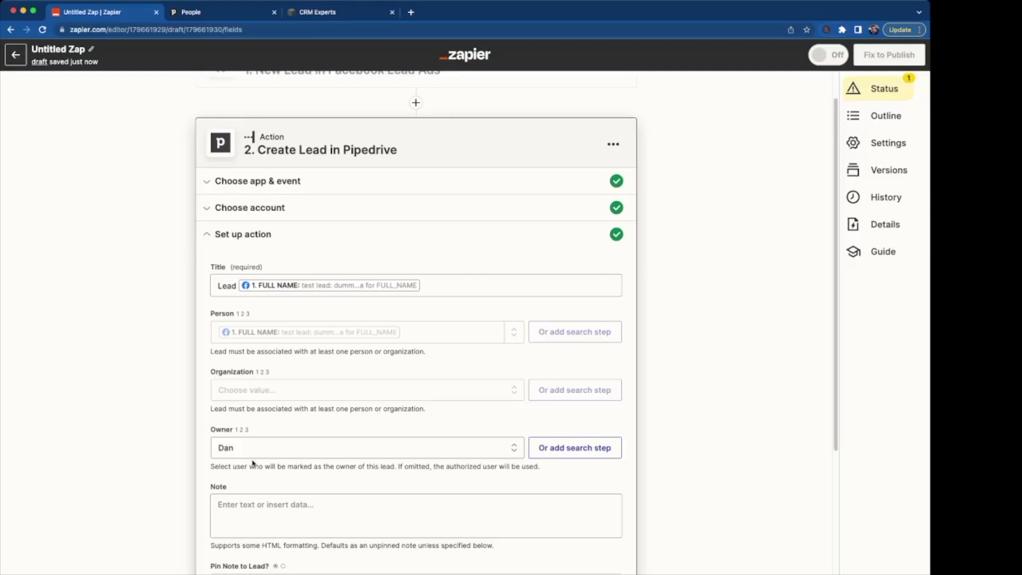
# Step: Continue past the remaining optional lead fields and try to test the Create Lead action in Pipedrive
pyautogui.scroll(-5, 253, 464)
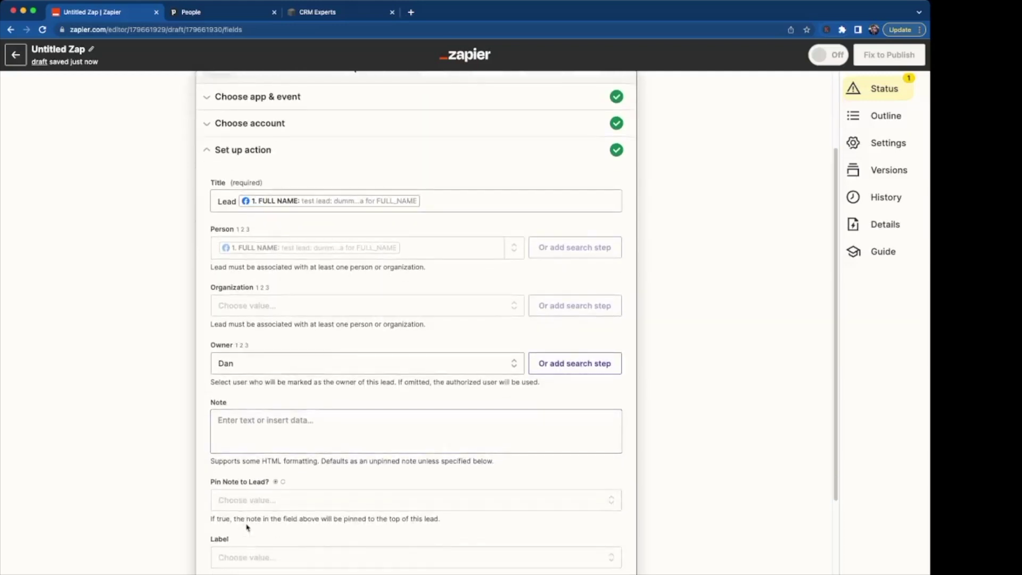
pyautogui.scroll(-5, 246, 524)
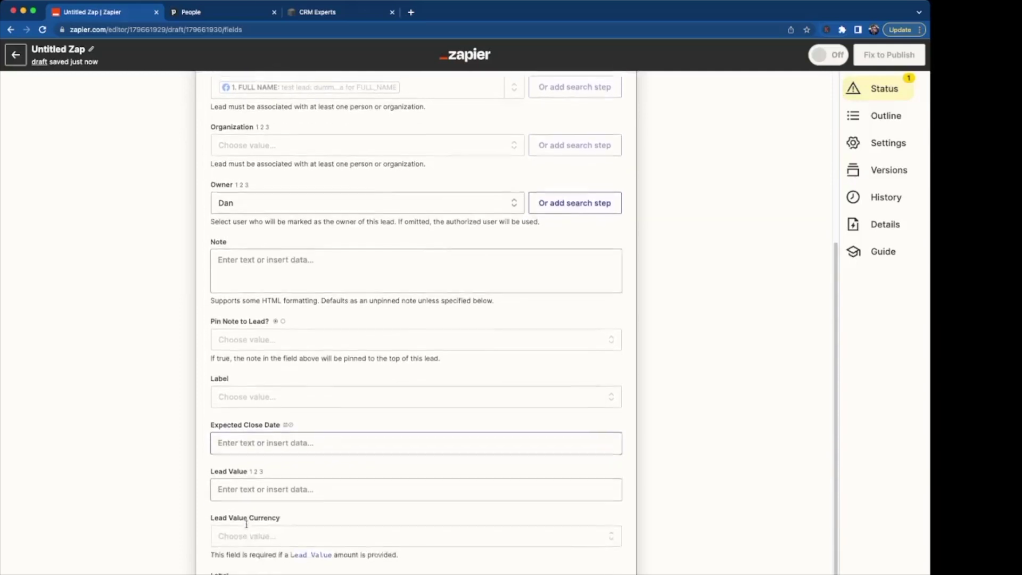
pyautogui.scroll(-1, 247, 527)
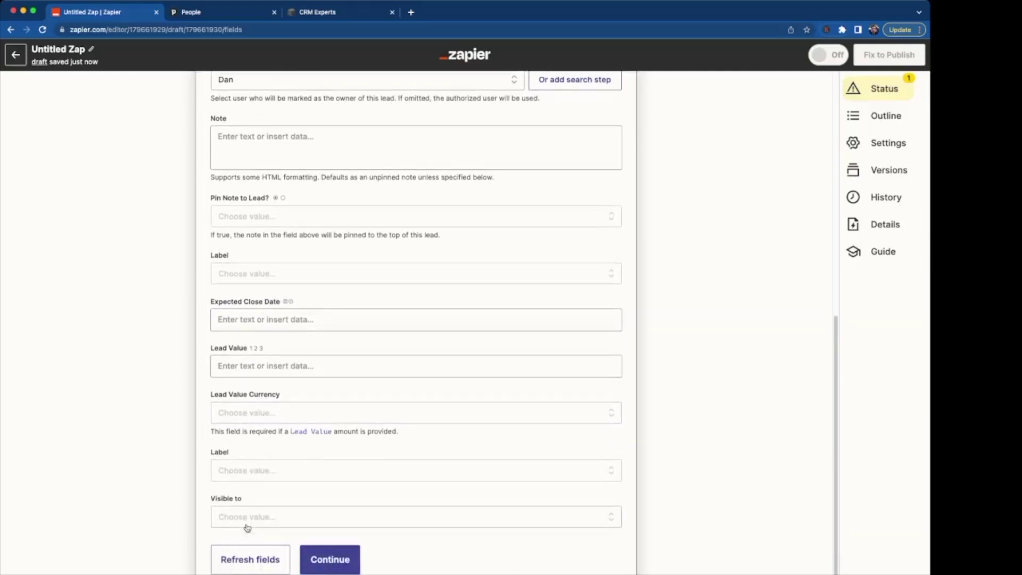
pyautogui.click(330, 565)
pyautogui.click(312, 570)
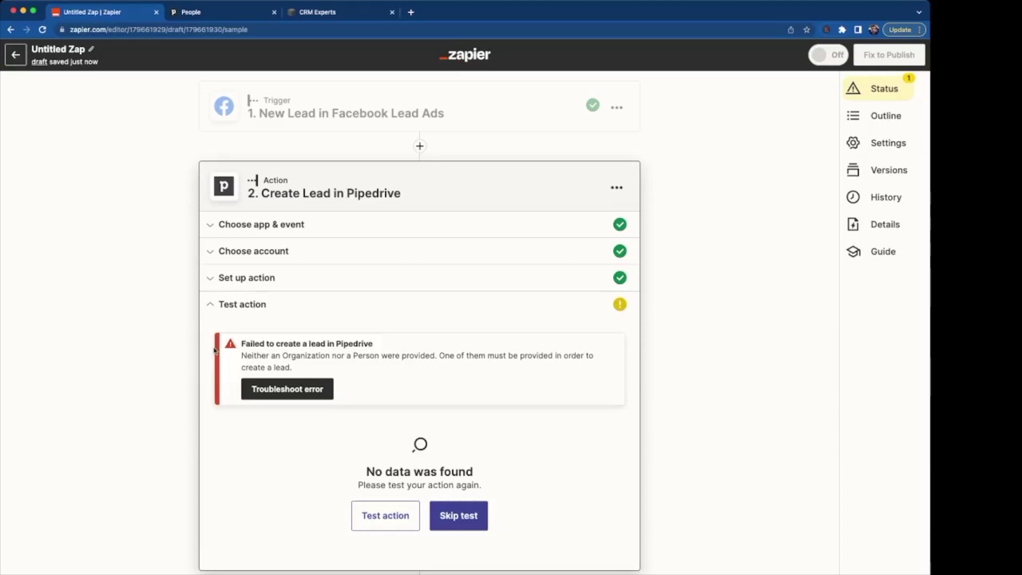
# Step: Leave the current draft and create a new Zap triggered by the New Lead event in Facebook Lead Ads
pyautogui.click(16, 58)
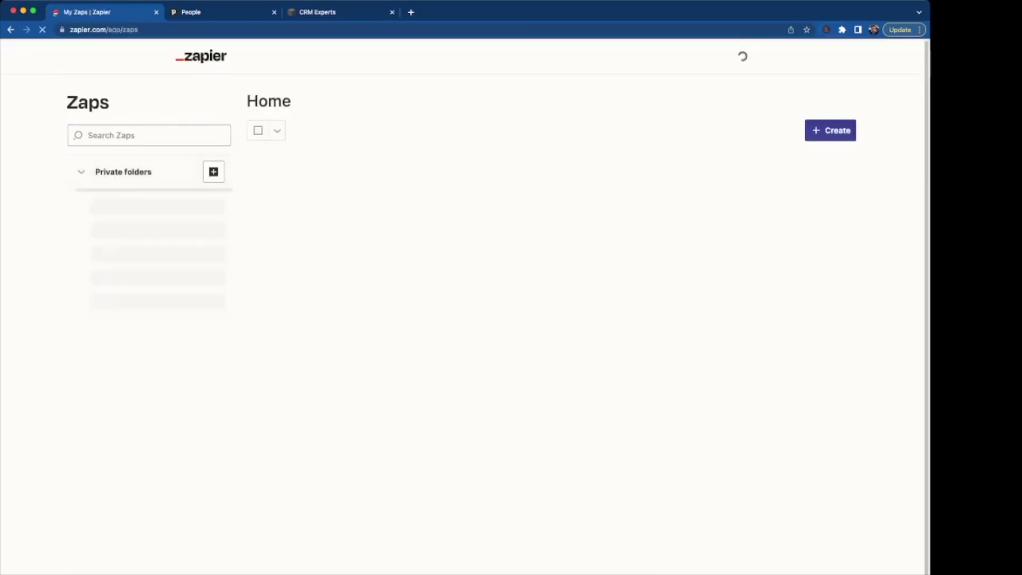
pyautogui.click(899, 137)
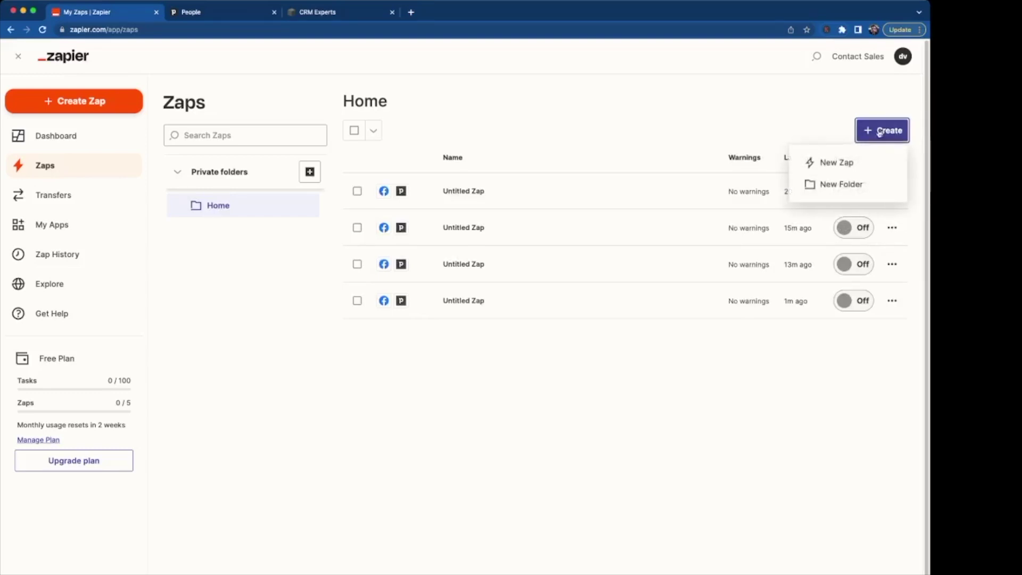
pyautogui.click(841, 157)
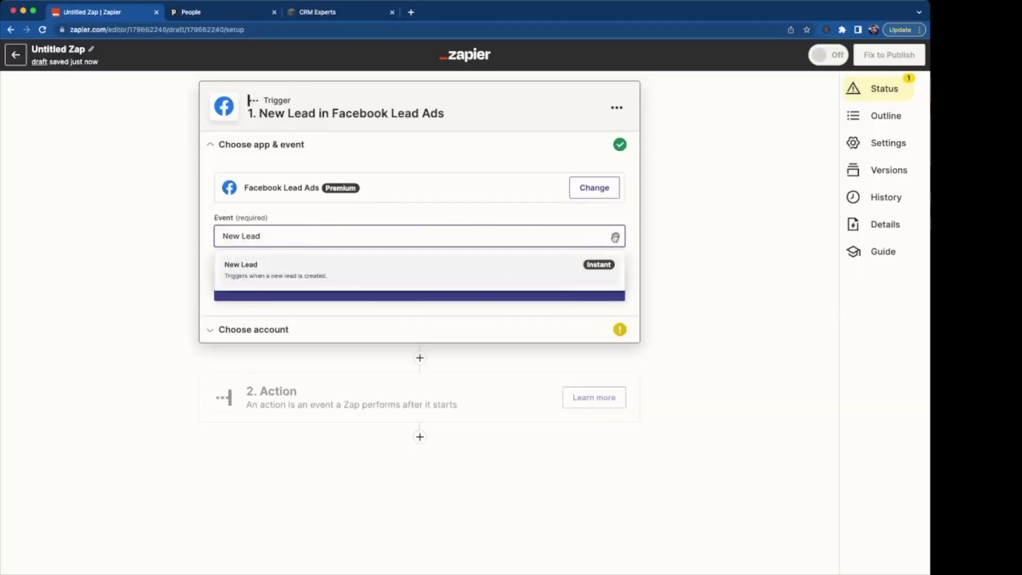
pyautogui.click(454, 206)
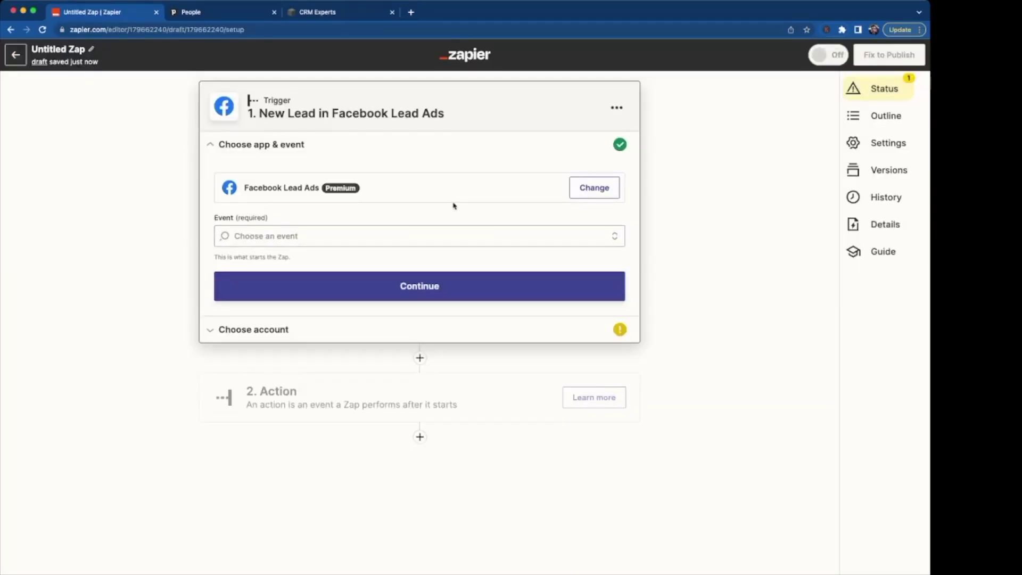
pyautogui.click(268, 234)
pyautogui.click(266, 275)
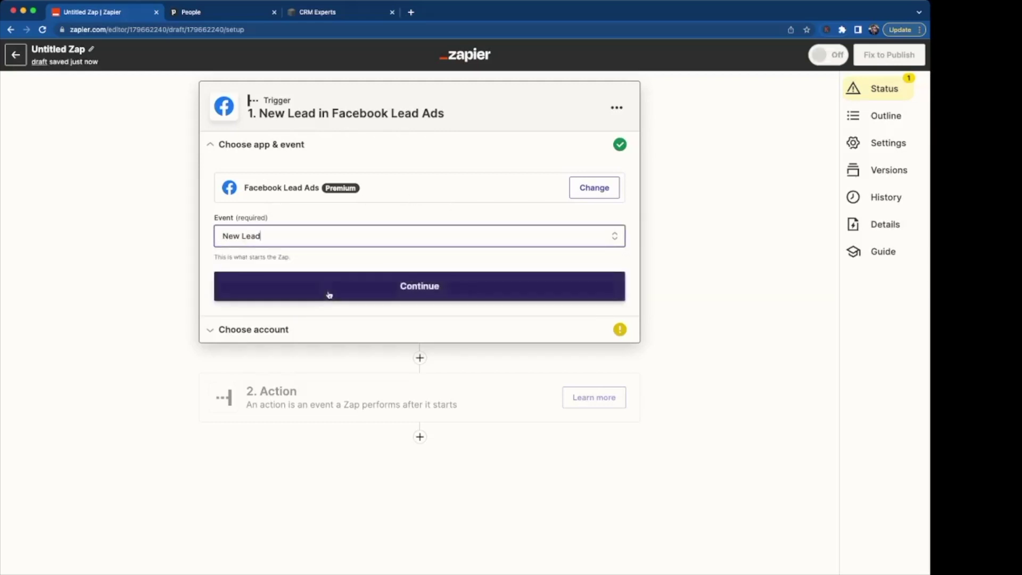
pyautogui.click(330, 293)
# Step: Choose the already connected Facebook Lead Ads account for the trigger and continue to its setup
pyautogui.click(342, 226)
pyautogui.click(275, 307)
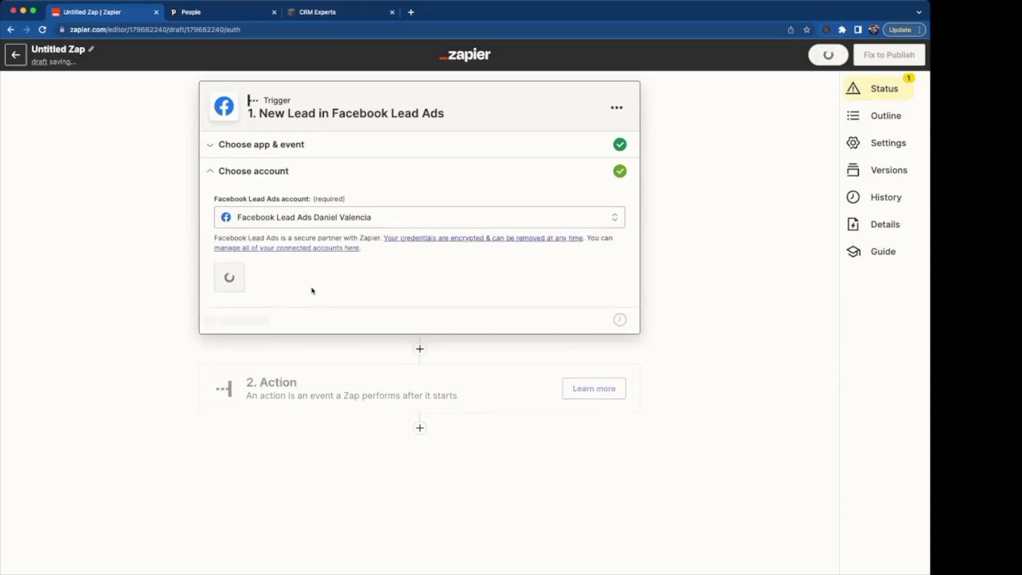
pyautogui.click(256, 281)
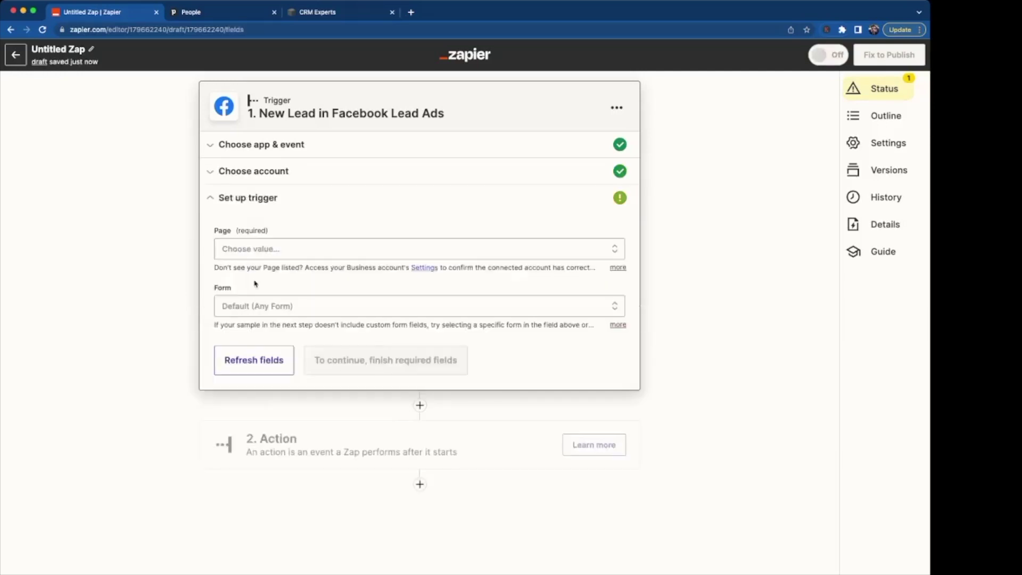
# Step: Set the trigger to the CRM Experts page and its form created on Fri Jan 13, 2023 10:02pm, and test the trigger
pyautogui.click(269, 254)
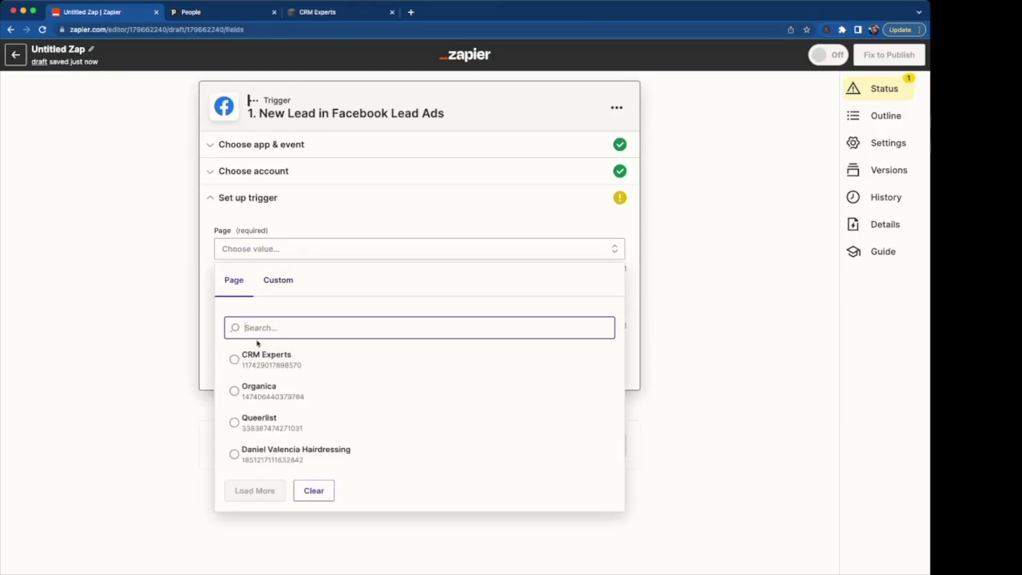
pyautogui.click(262, 358)
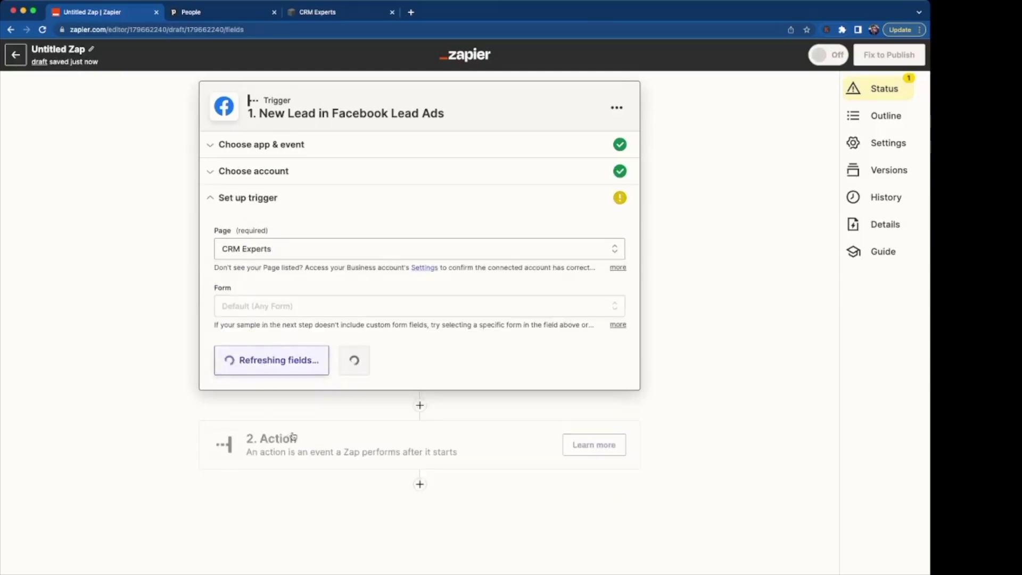
pyautogui.click(306, 309)
pyautogui.click(305, 434)
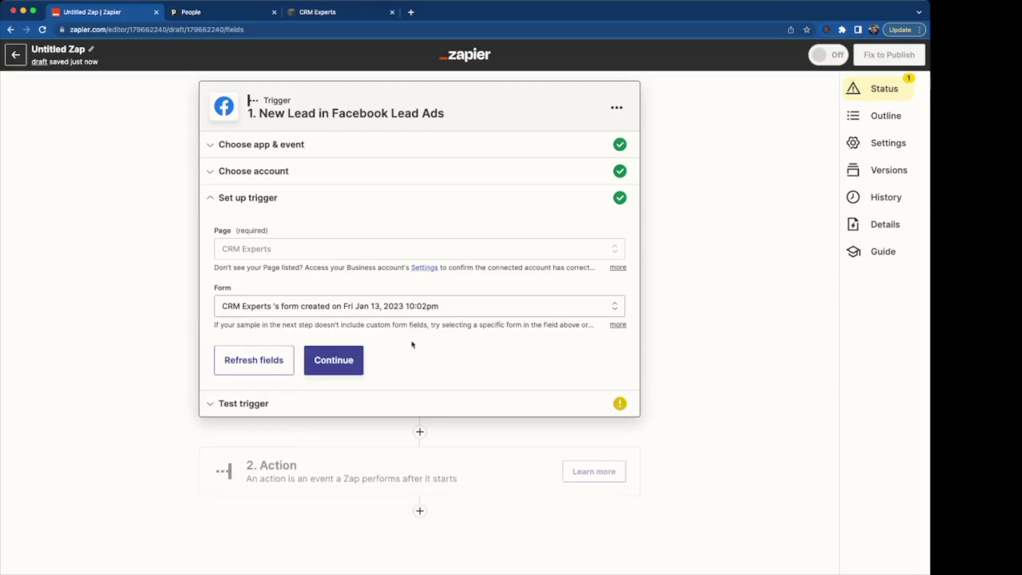
pyautogui.click(354, 361)
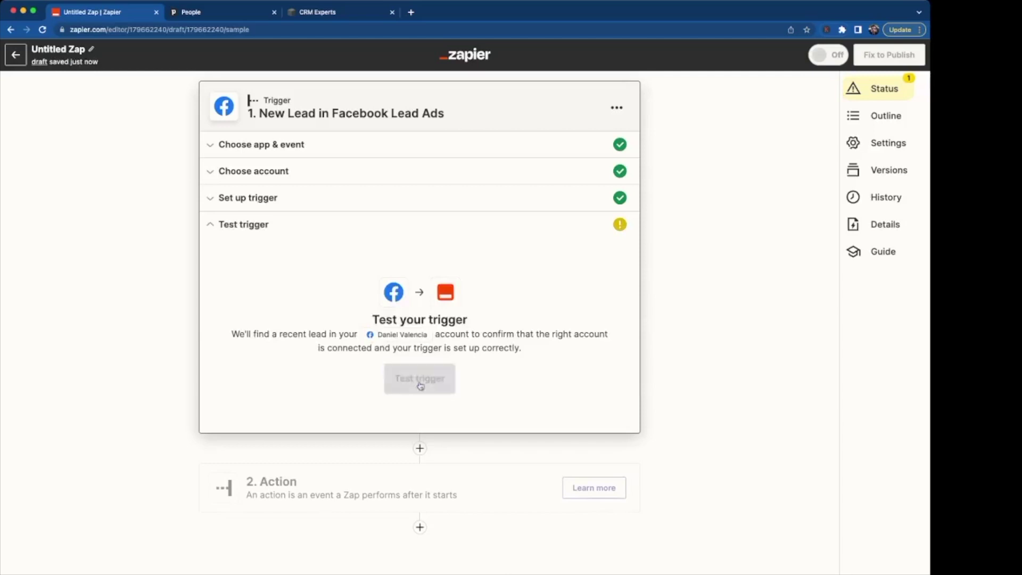
pyautogui.click(420, 384)
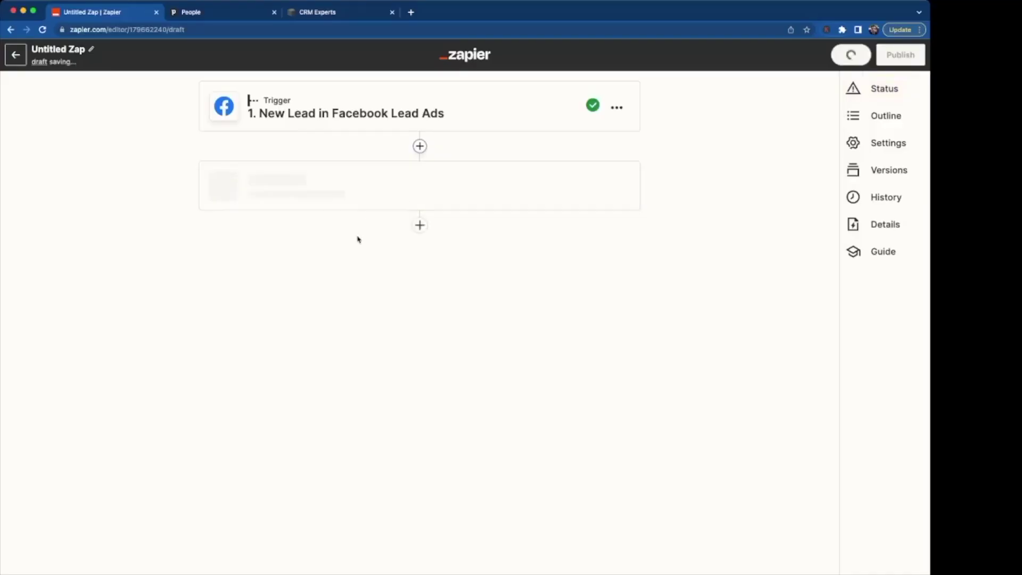
# Step: Add Pipedrive as the Zap's action app with the Find Person event
pyautogui.click(372, 362)
pyautogui.click(283, 314)
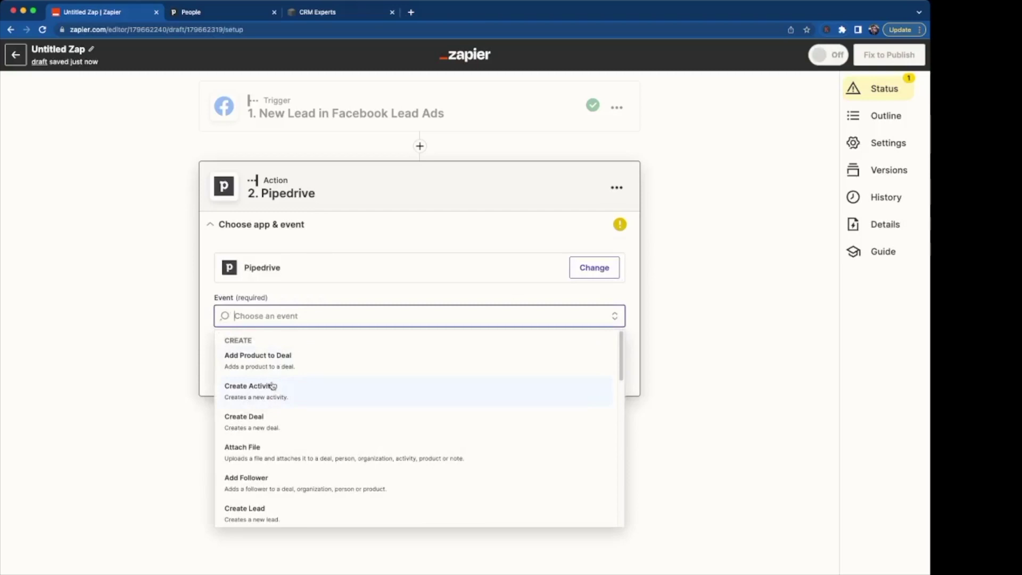
pyautogui.scroll(-10, 272, 434)
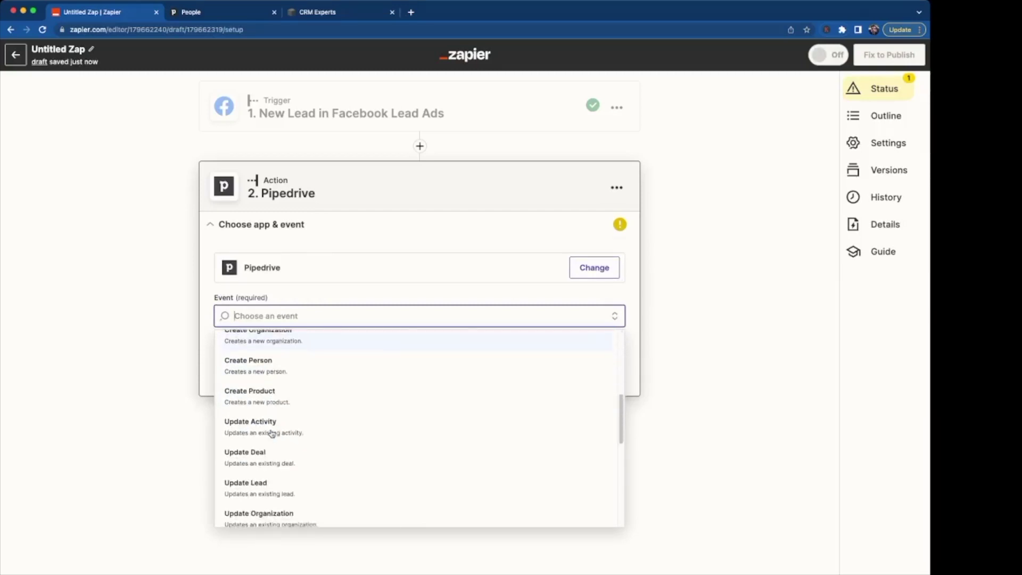
pyautogui.scroll(-5, 272, 434)
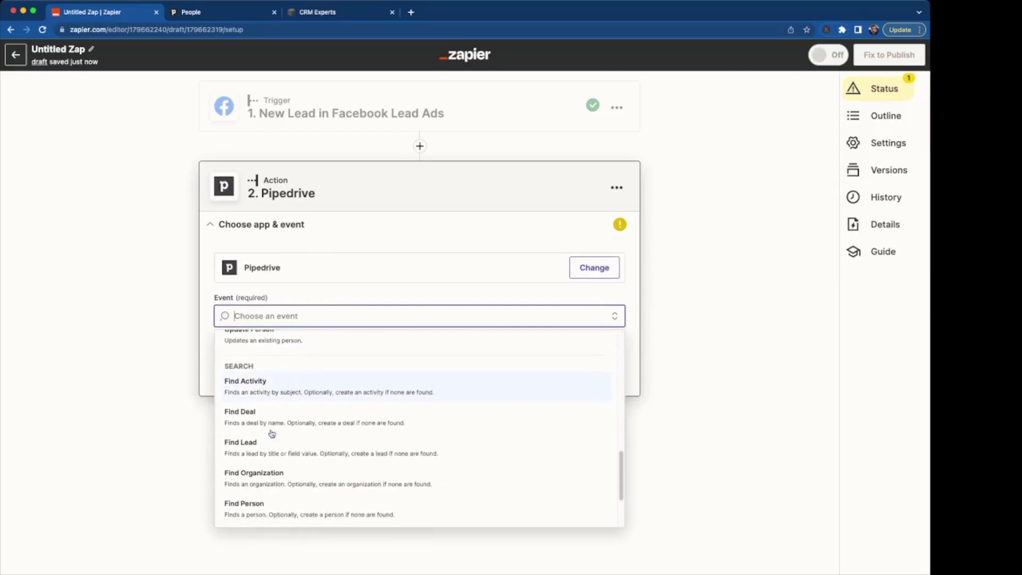
pyautogui.click(266, 504)
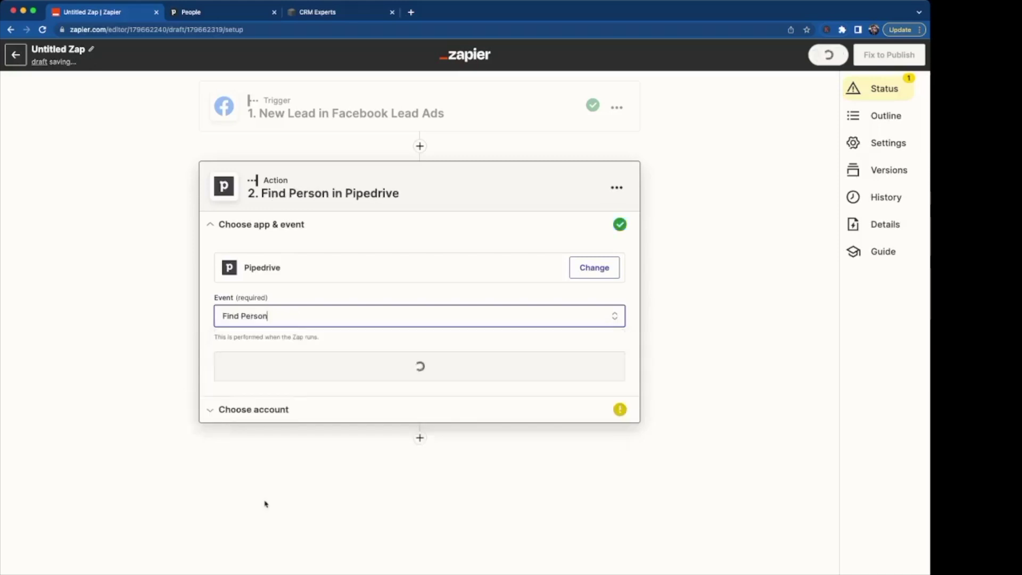
pyautogui.click(409, 376)
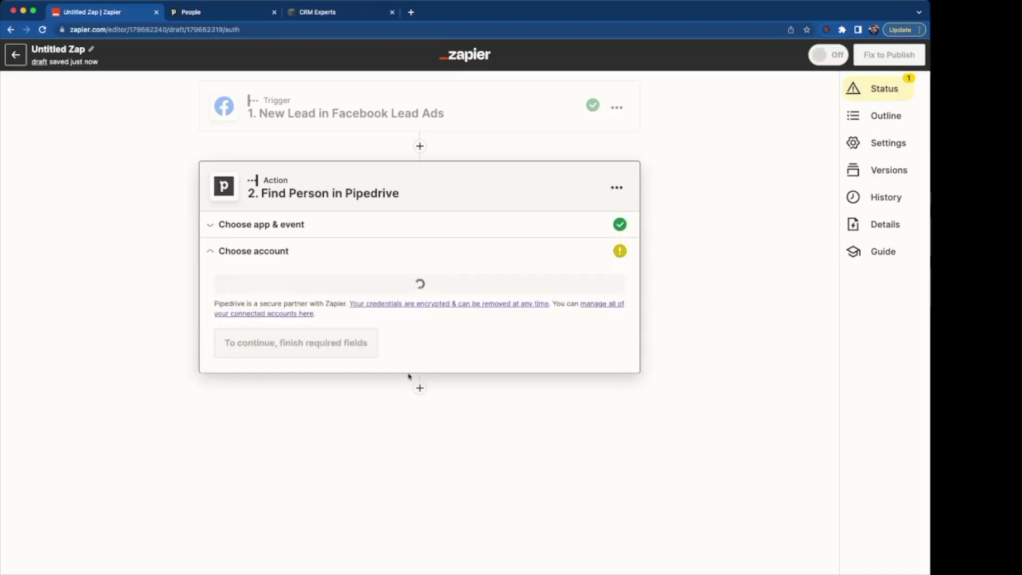
# Step: Choose the connected Pipedrive account for the Find Person action and continue to its setup
pyautogui.click(358, 296)
pyautogui.click(293, 378)
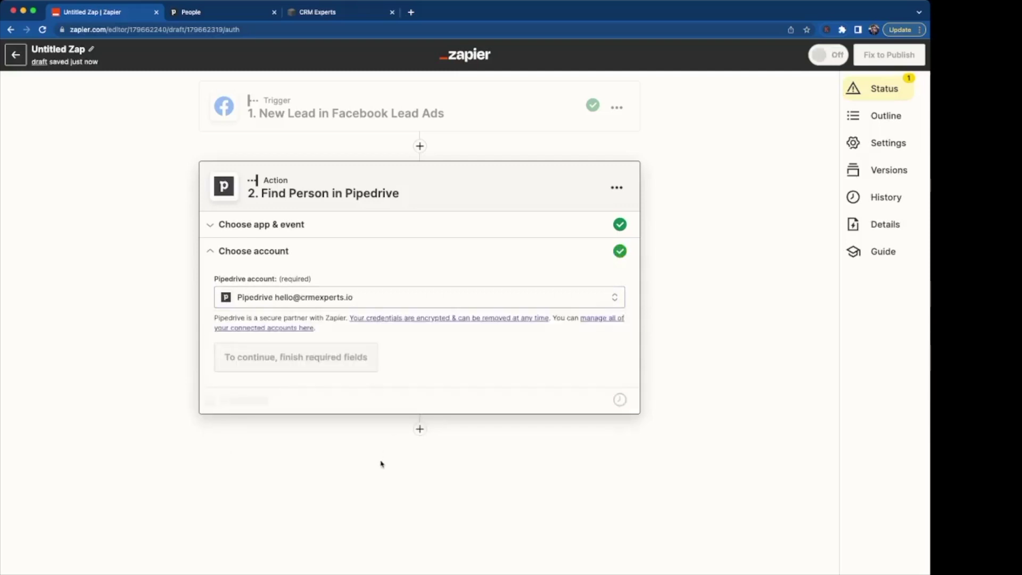
pyautogui.click(267, 360)
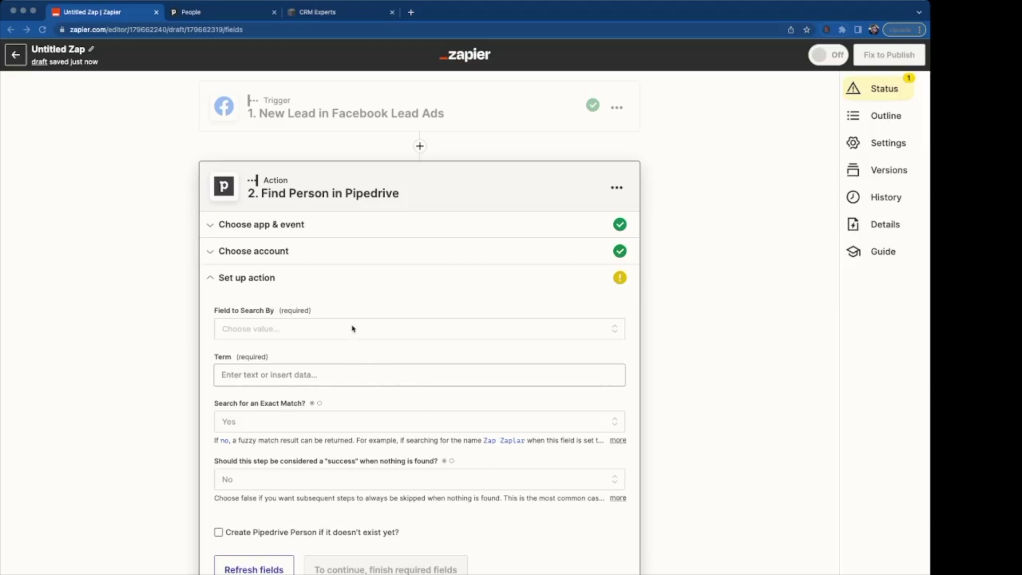
# Step: Set Field to Search By to the custom EMAIL value from the Facebook lead
pyautogui.click(329, 329)
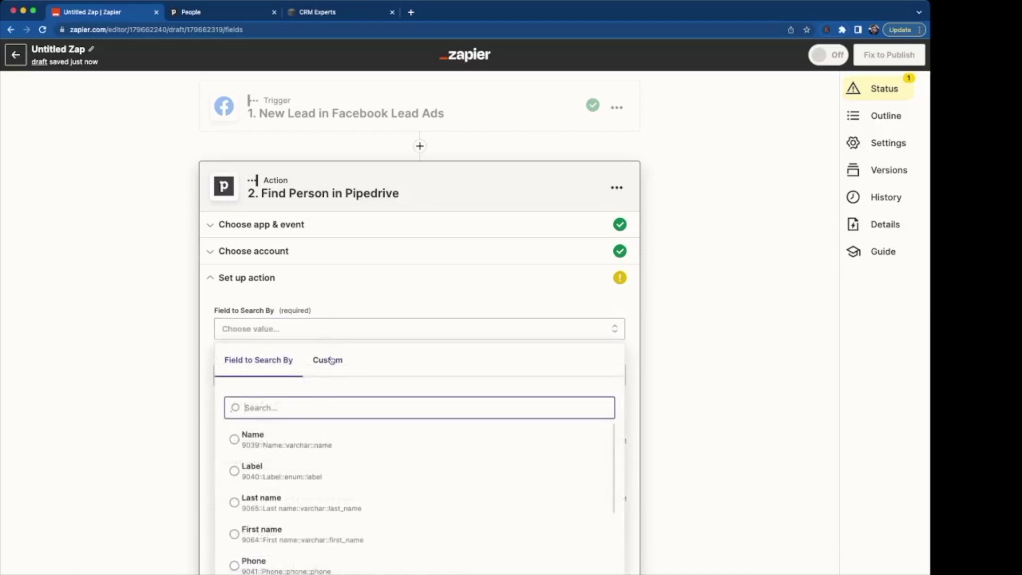
pyautogui.click(330, 360)
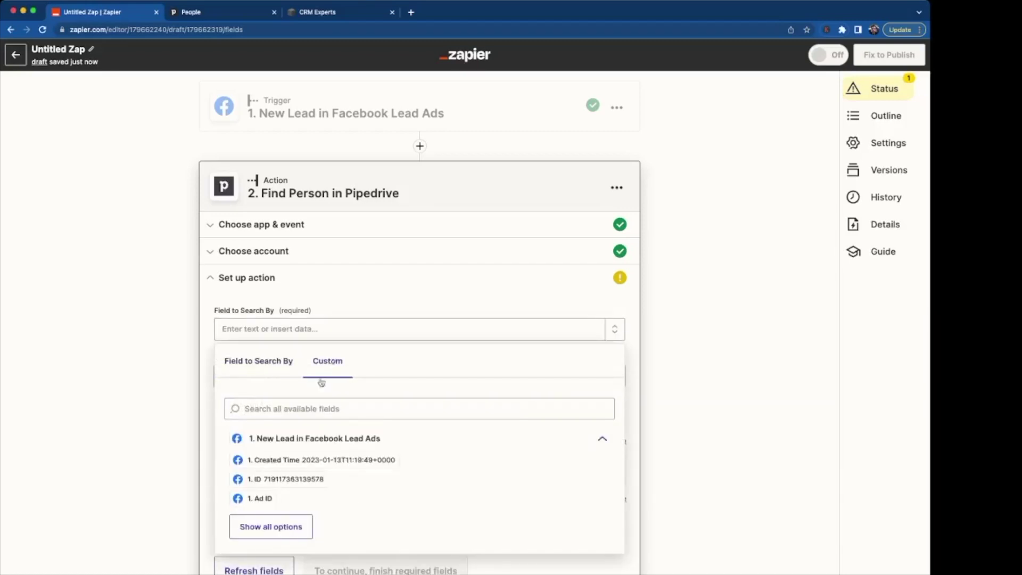
pyautogui.click(280, 527)
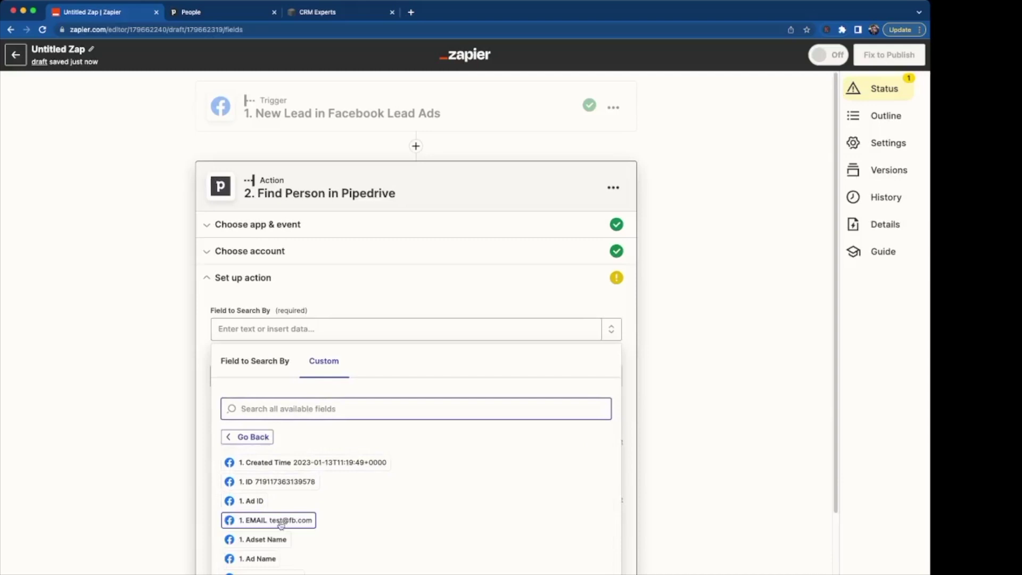
pyautogui.click(281, 526)
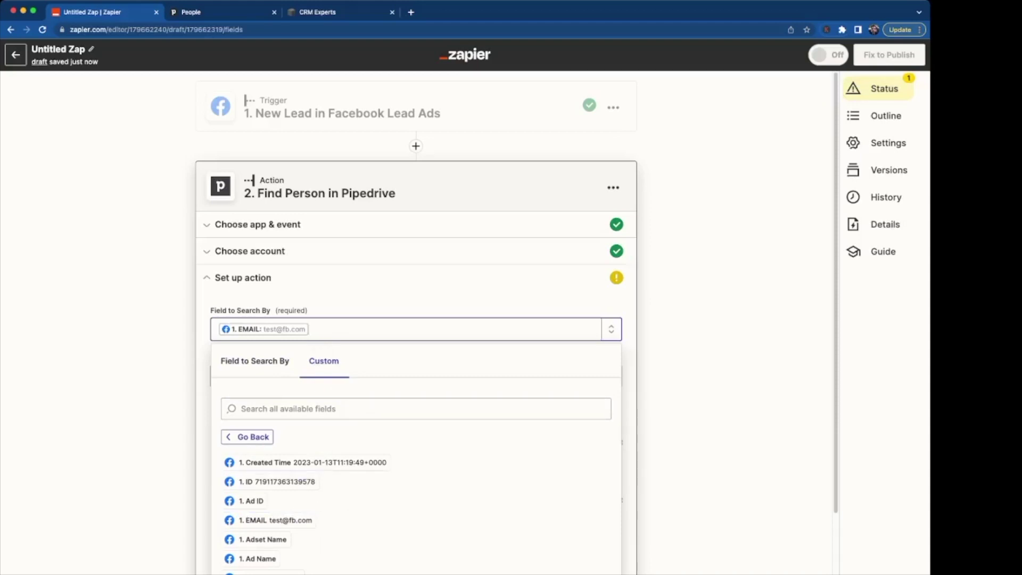
pyautogui.click(152, 512)
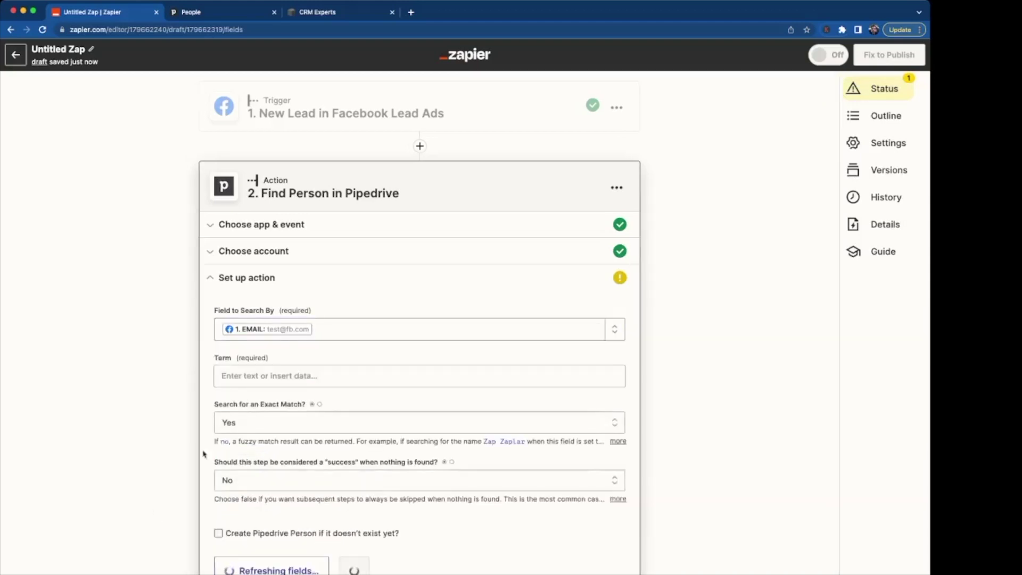
# Step: Set the search Term to the EMAIL value from the Facebook lead
pyautogui.click(272, 379)
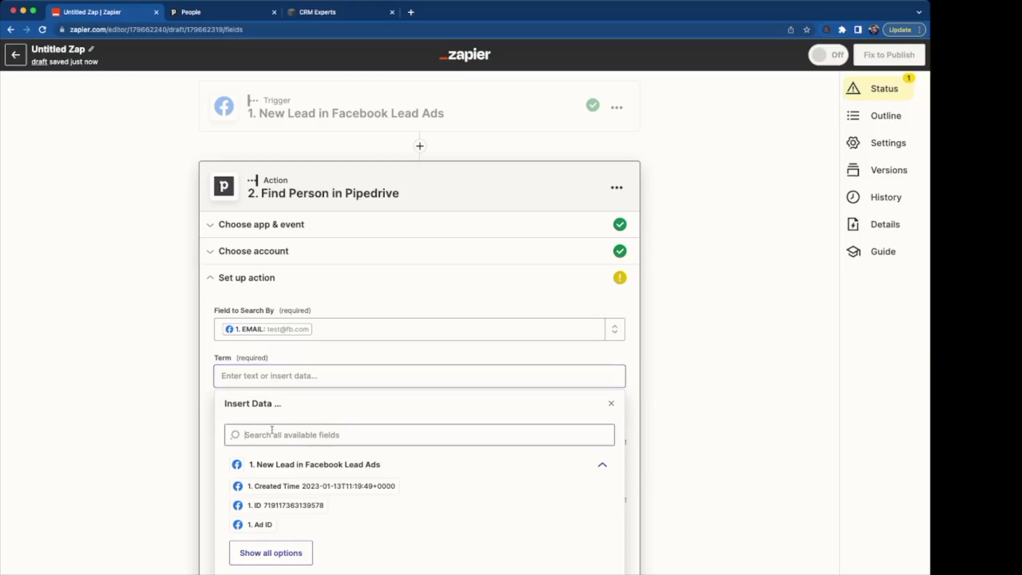
pyautogui.click(276, 552)
pyautogui.click(296, 549)
pyautogui.click(171, 480)
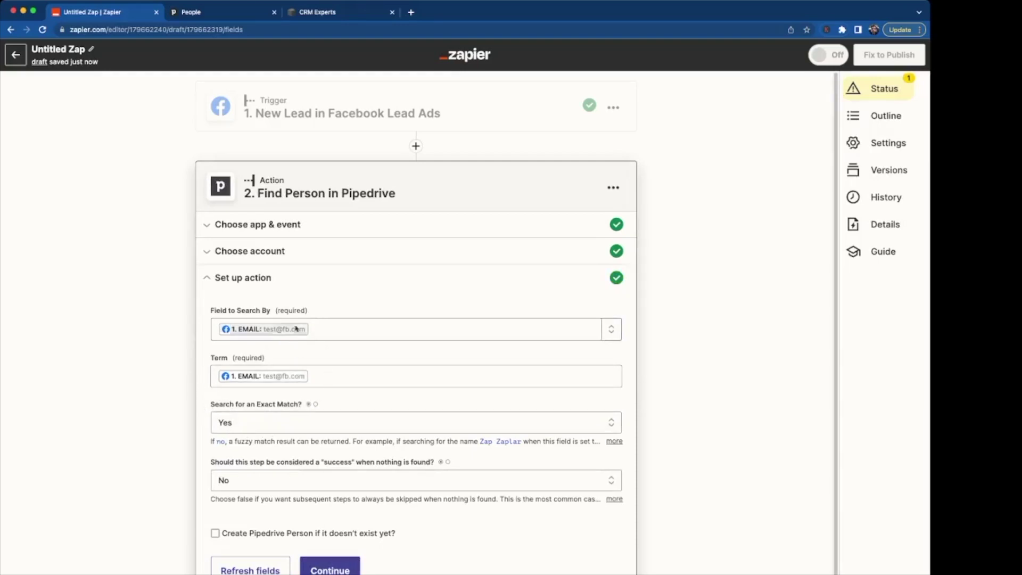
# Step: Enable creating the Pipedrive person if it doesn't exist yet
pyautogui.scroll(-1, 201, 410)
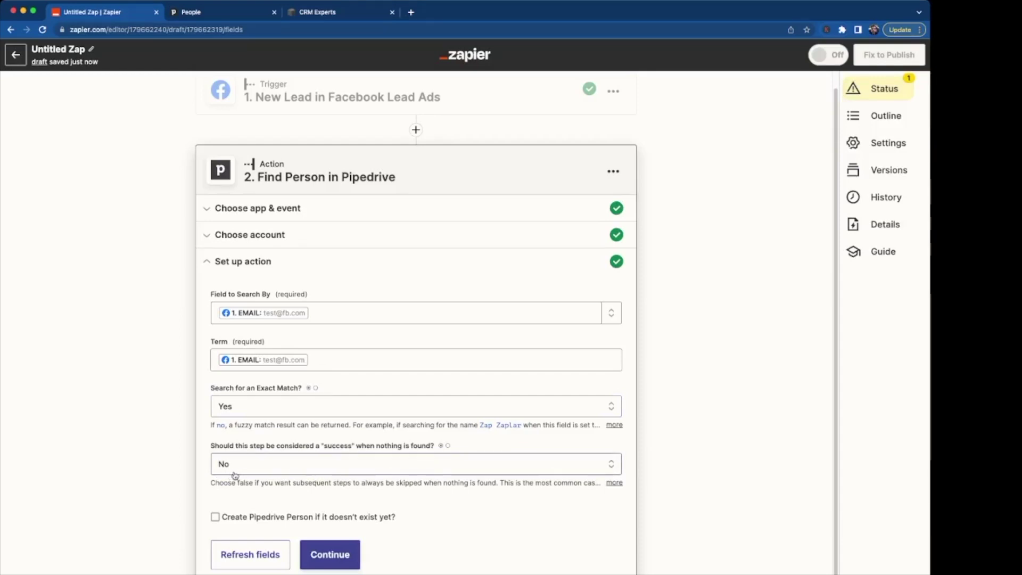
pyautogui.click(215, 518)
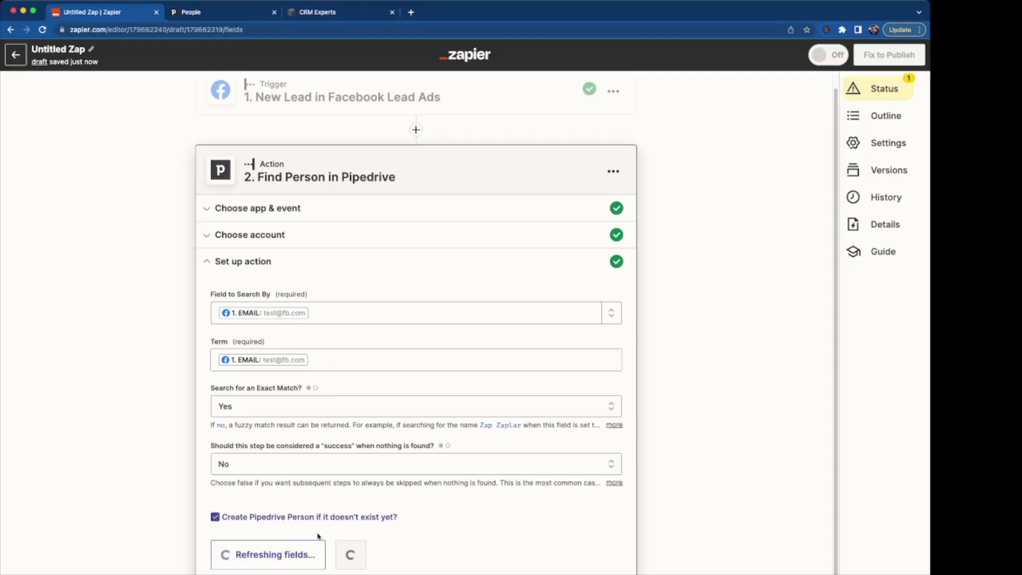
# Step: Map the new Pipedrive person's Name to the FULL NAME value from the Facebook lead
pyautogui.scroll(-3, 318, 536)
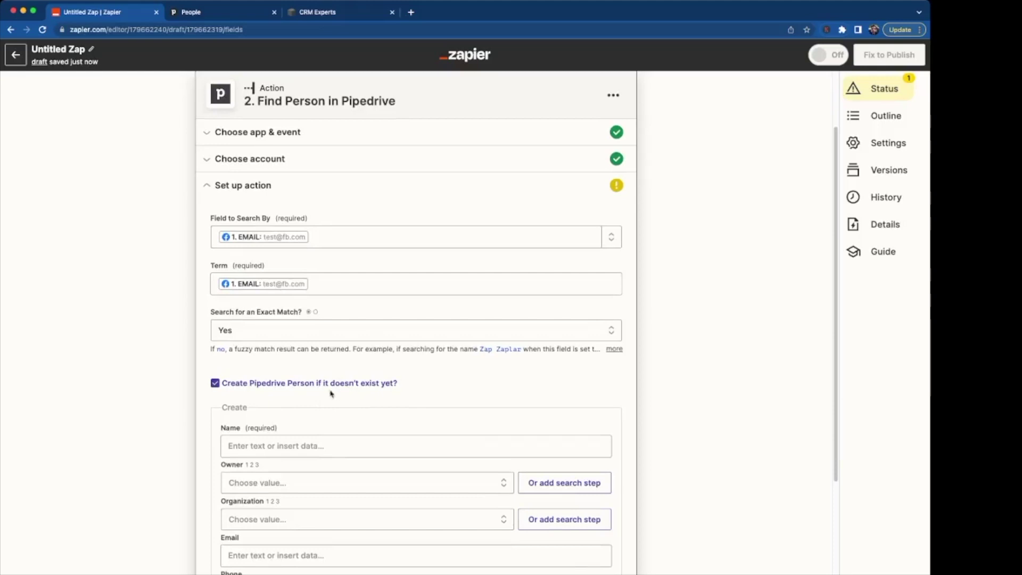
pyautogui.scroll(-4, 342, 450)
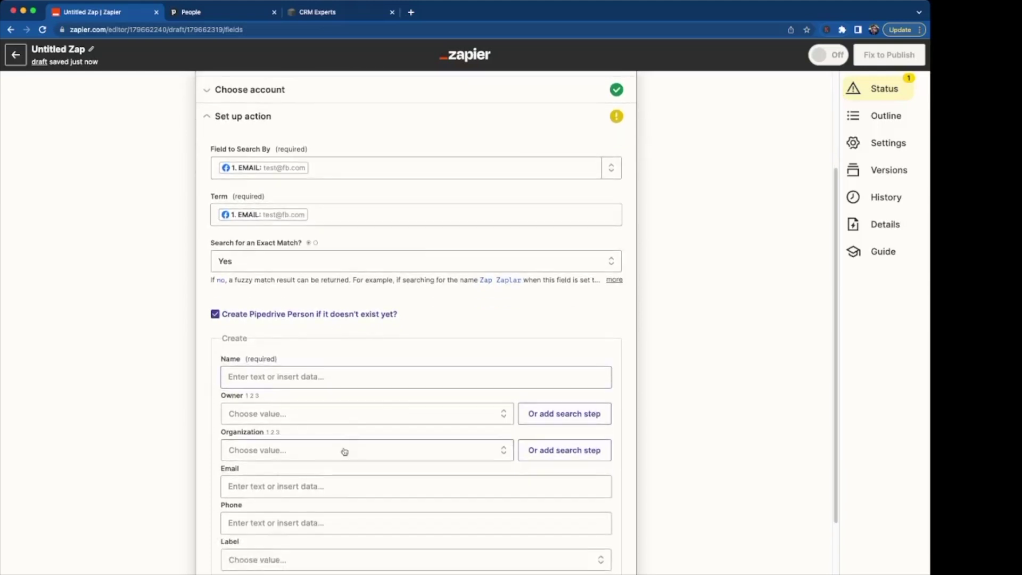
pyautogui.click(326, 336)
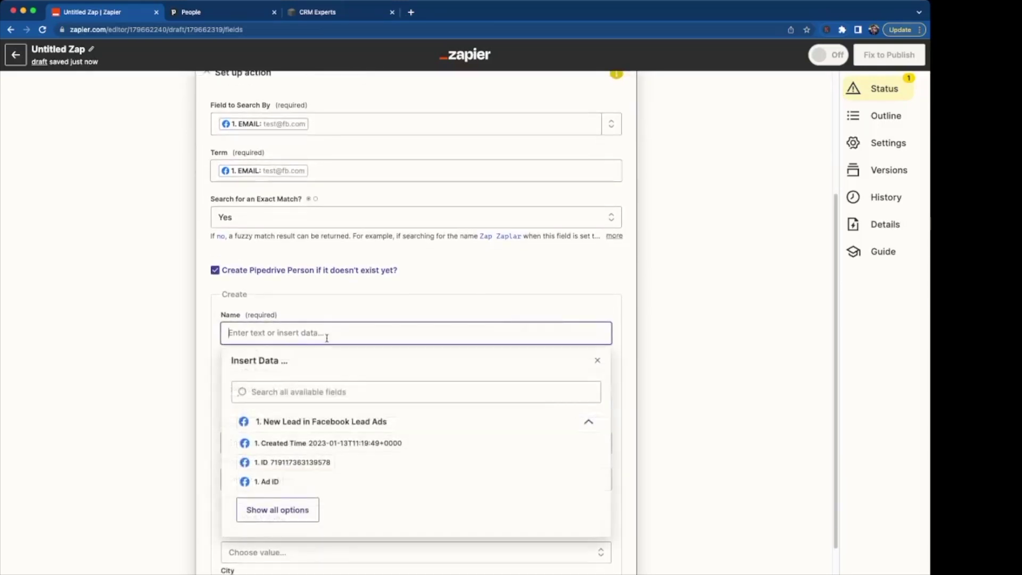
pyautogui.click(299, 511)
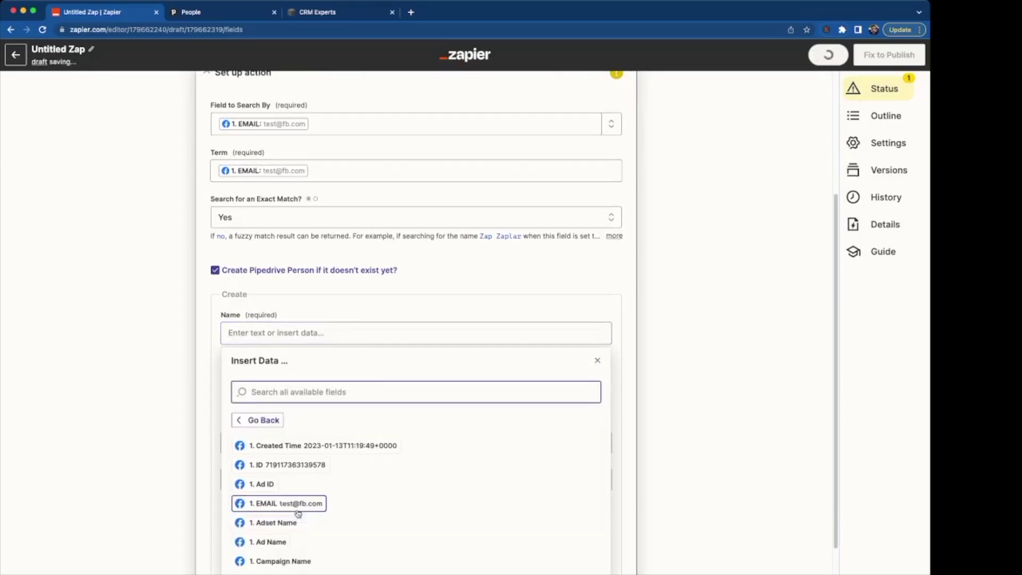
pyautogui.click(288, 572)
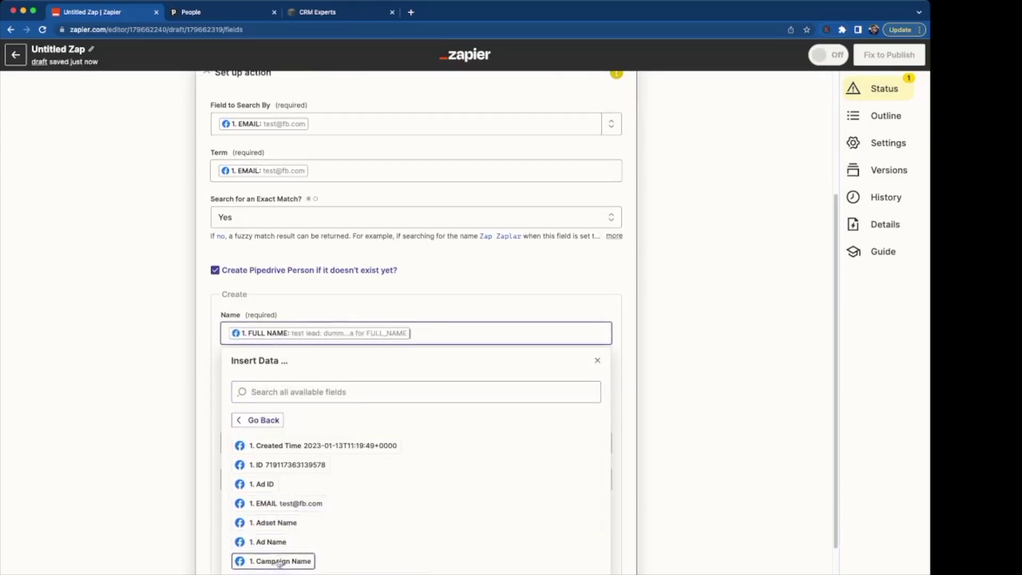
pyautogui.click(154, 440)
# Step: Set the new person's Owner to the account's own Pipedrive user, found by first name
pyautogui.click(262, 373)
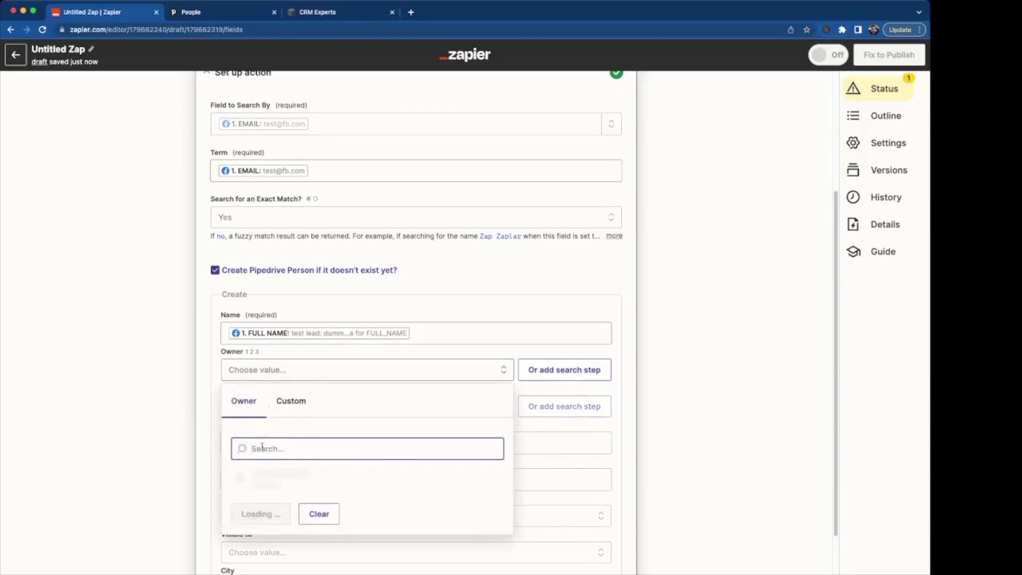
pyautogui.write('dan')
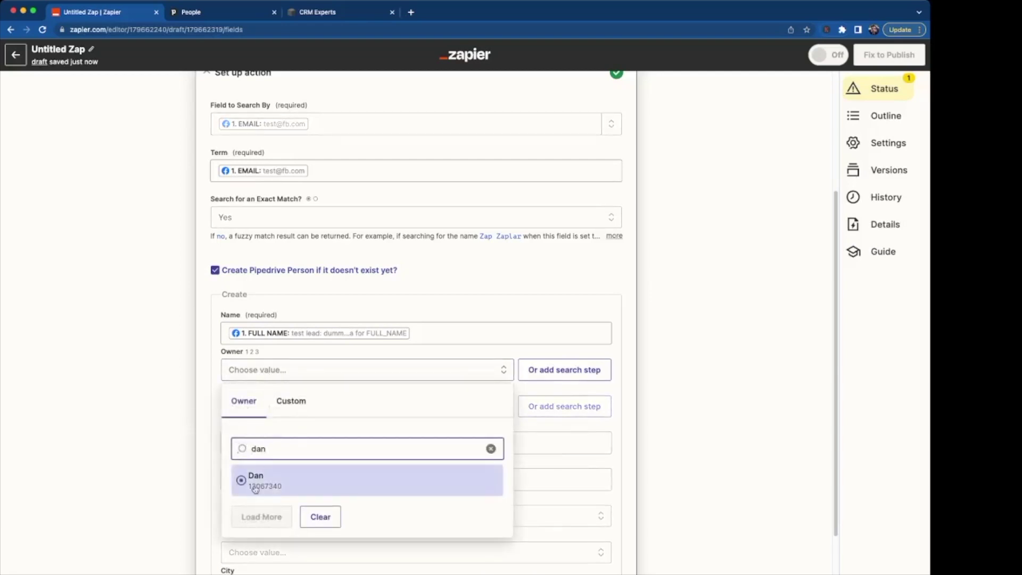
pyautogui.click(256, 488)
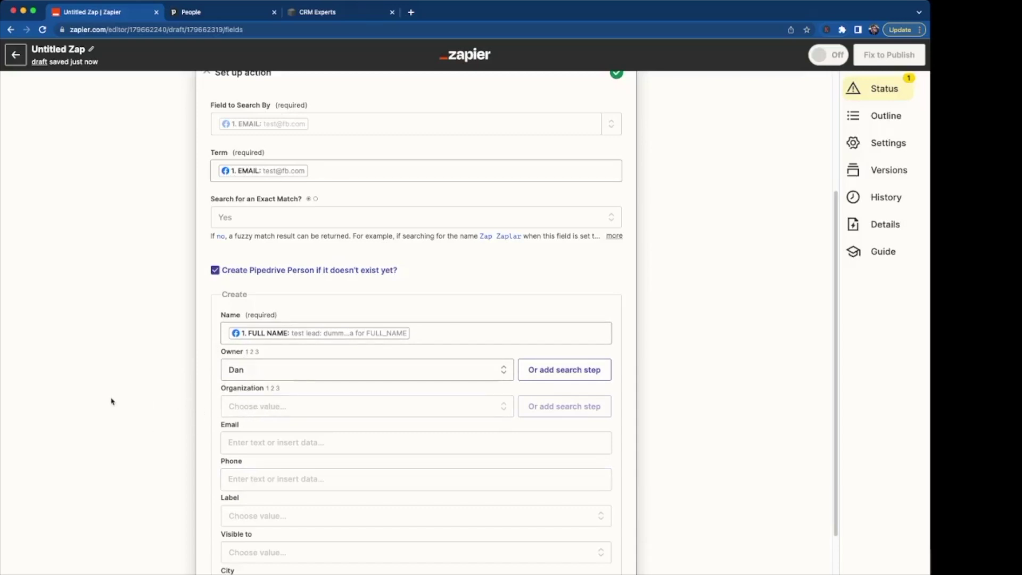
# Step: Map the new person's Email to the EMAIL value from the Facebook lead
pyautogui.click(272, 446)
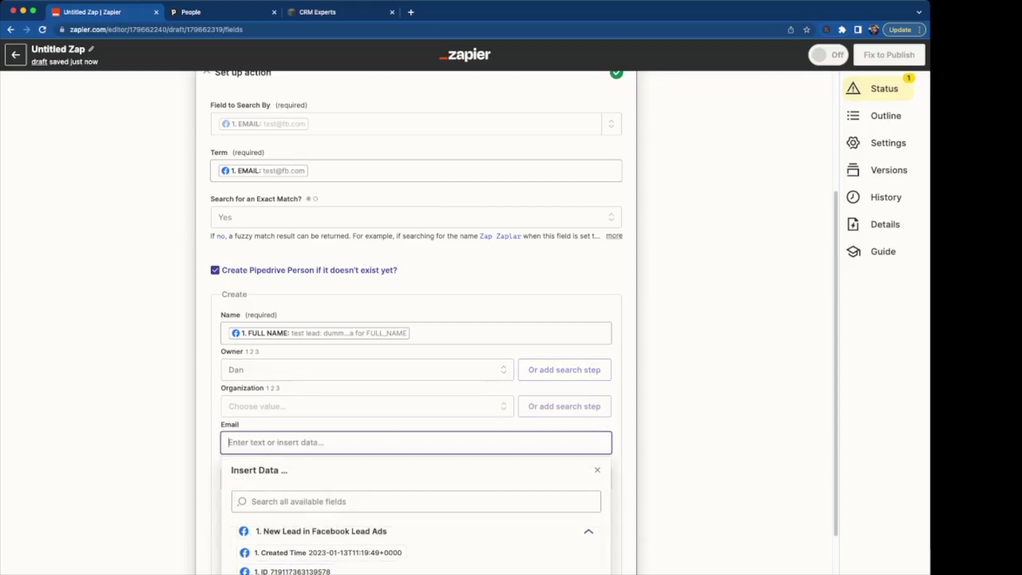
pyautogui.press('Return')
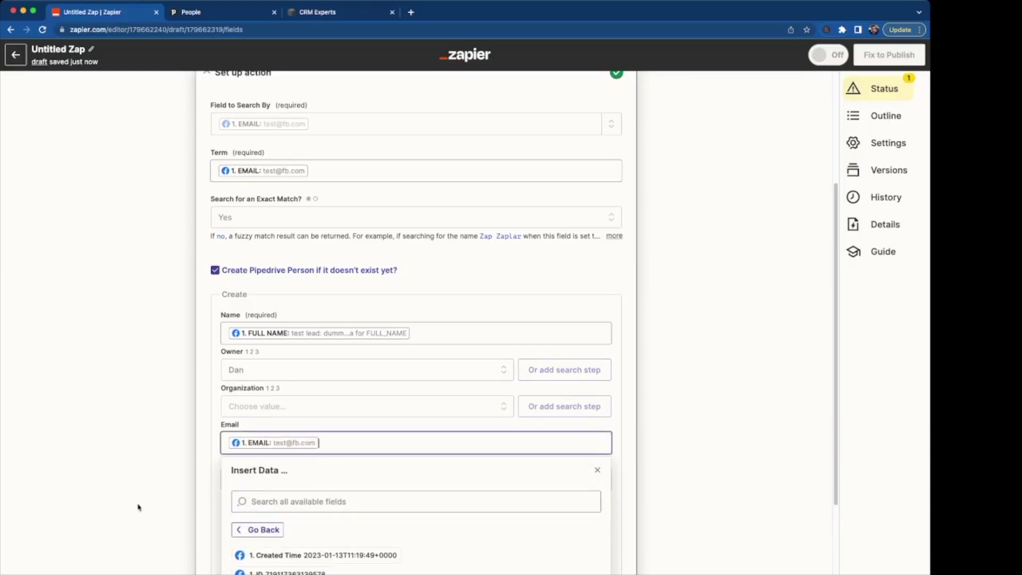
pyautogui.scroll(-3, 137, 506)
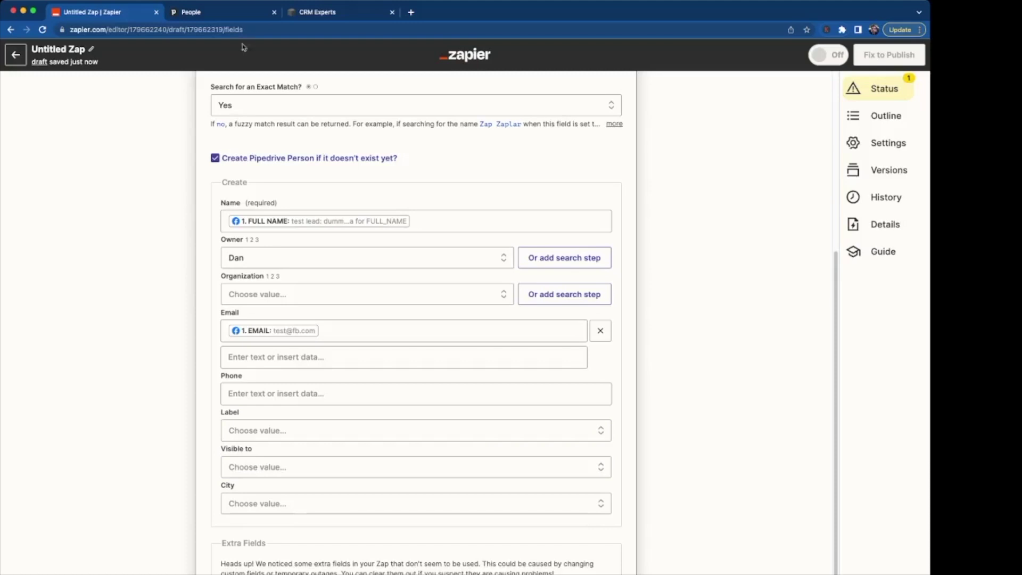
pyautogui.click(230, 12)
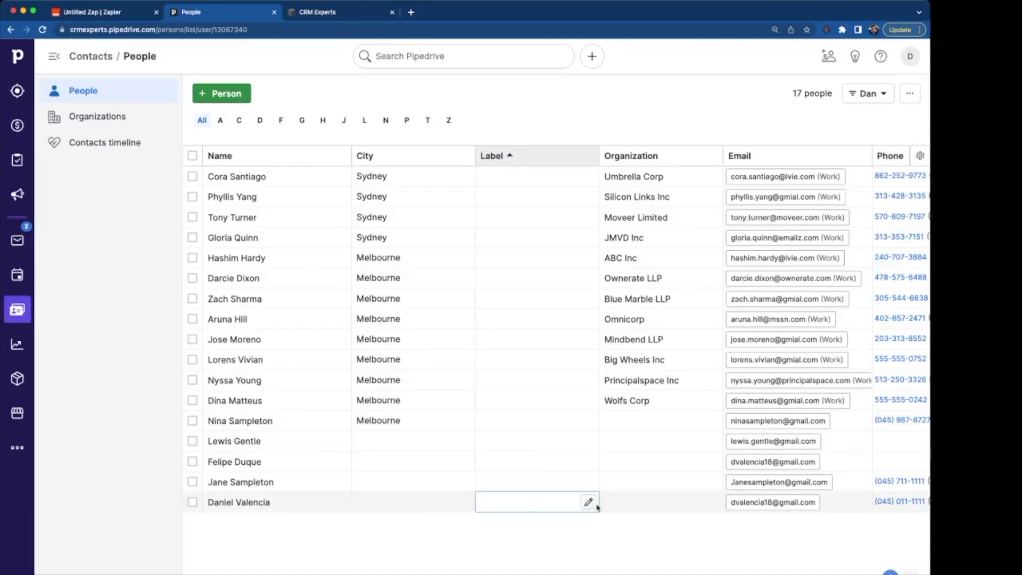
pyautogui.click(589, 502)
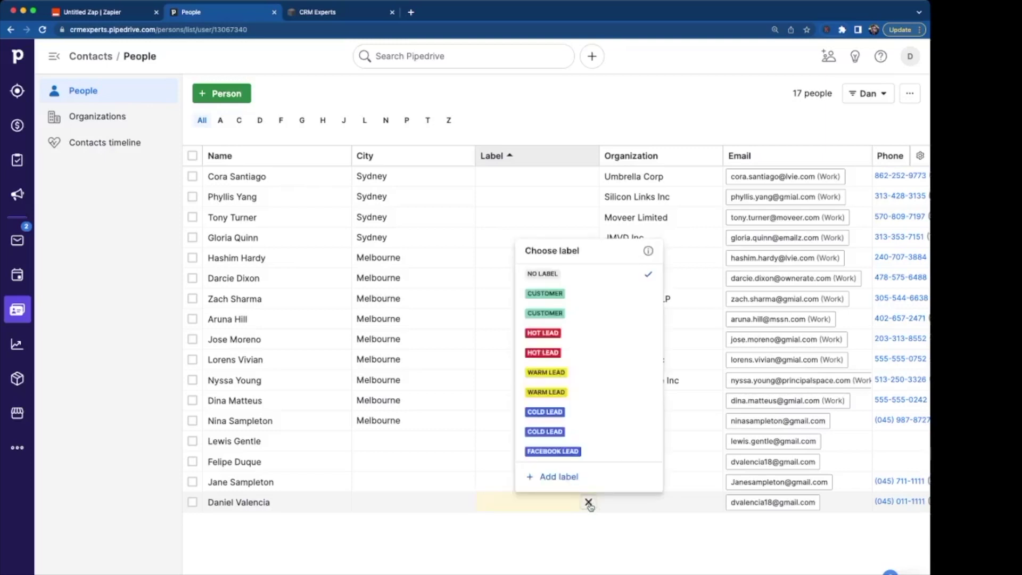
pyautogui.click(564, 477)
pyautogui.click(559, 428)
pyautogui.write('facebook')
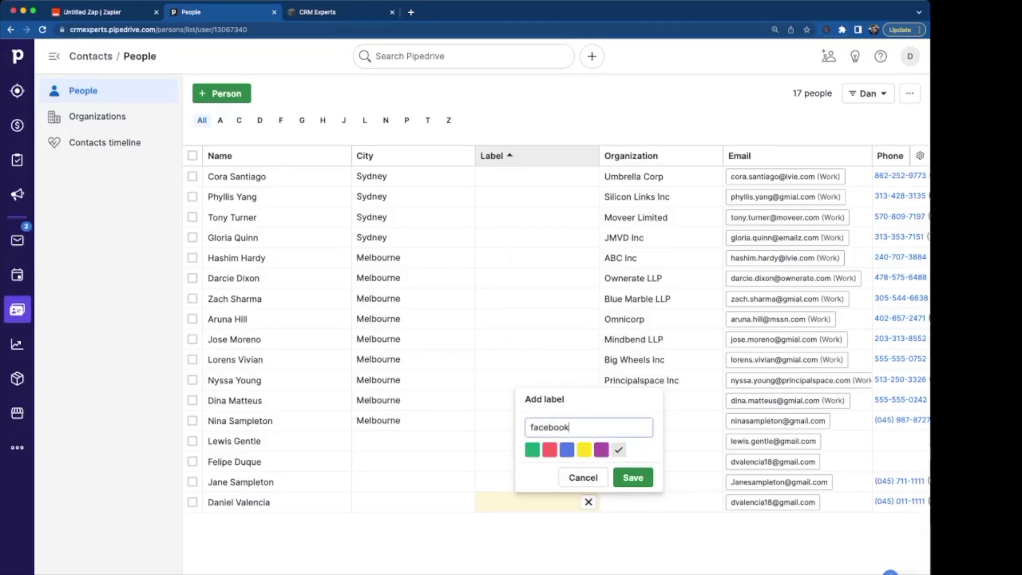
pyautogui.click(602, 477)
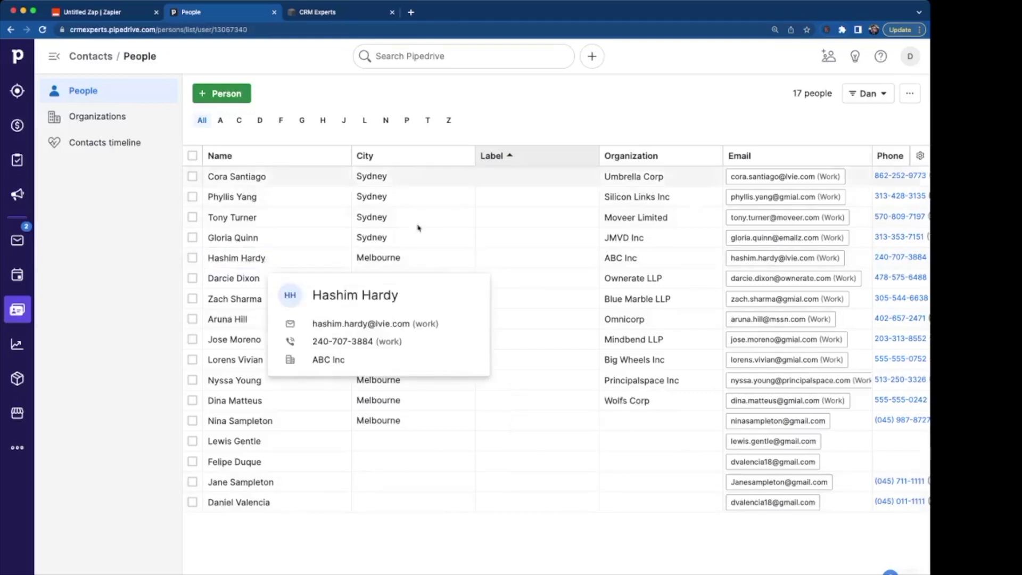
pyautogui.click(93, 11)
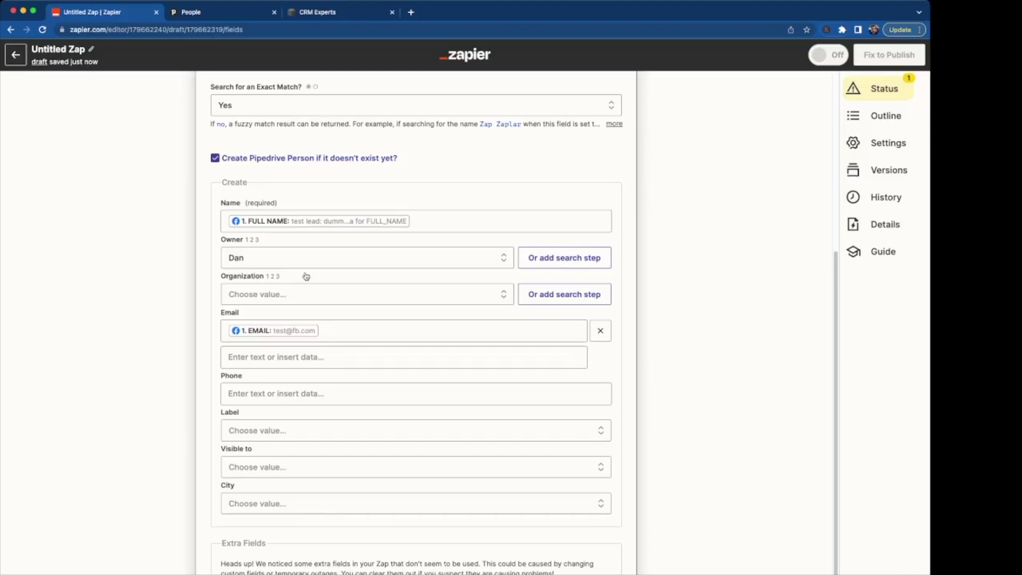
# Step: Set the new person's Label to Facebook Lead
pyautogui.scroll(-1, 306, 275)
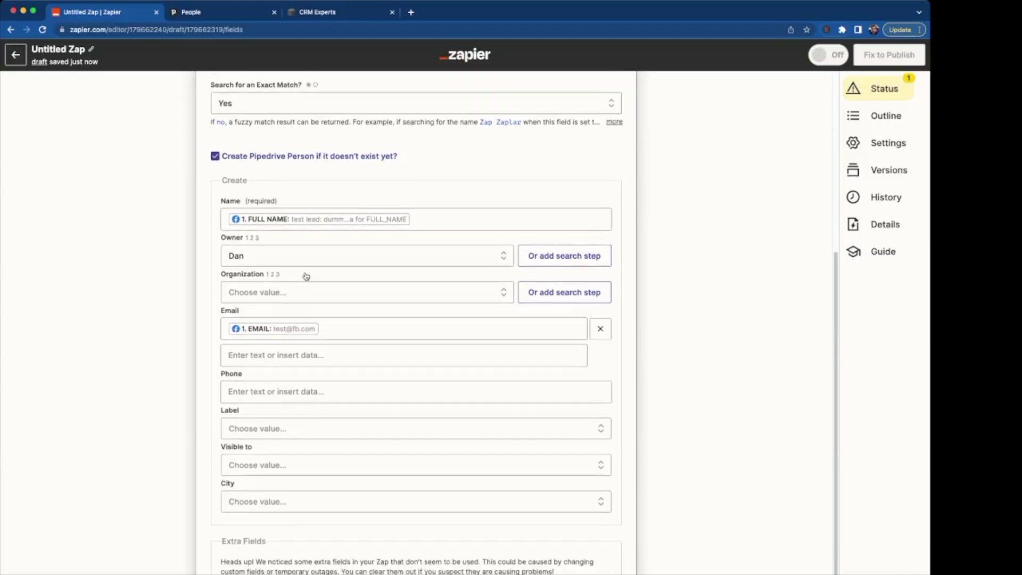
pyautogui.click(272, 428)
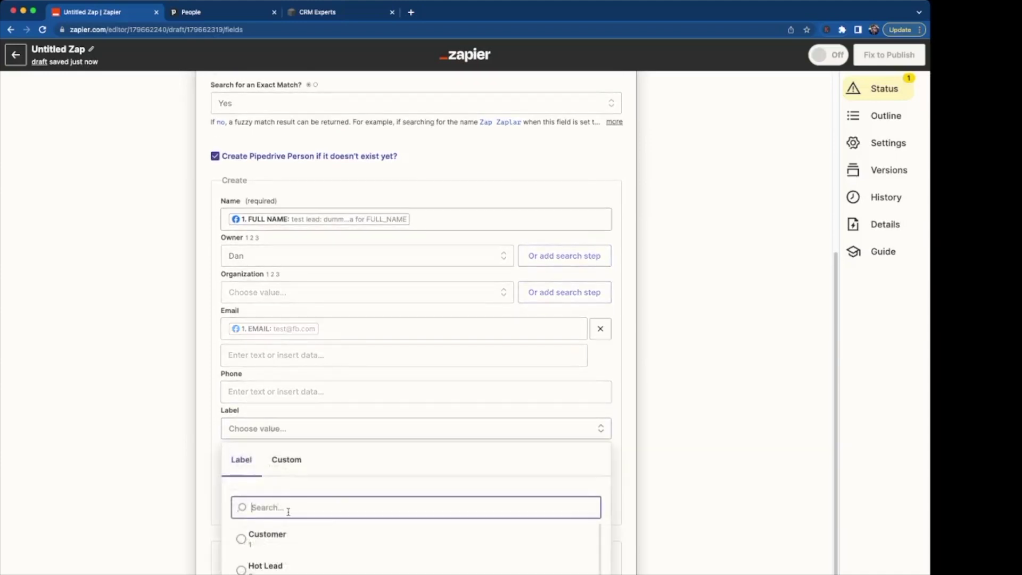
pyautogui.scroll(-3, 288, 509)
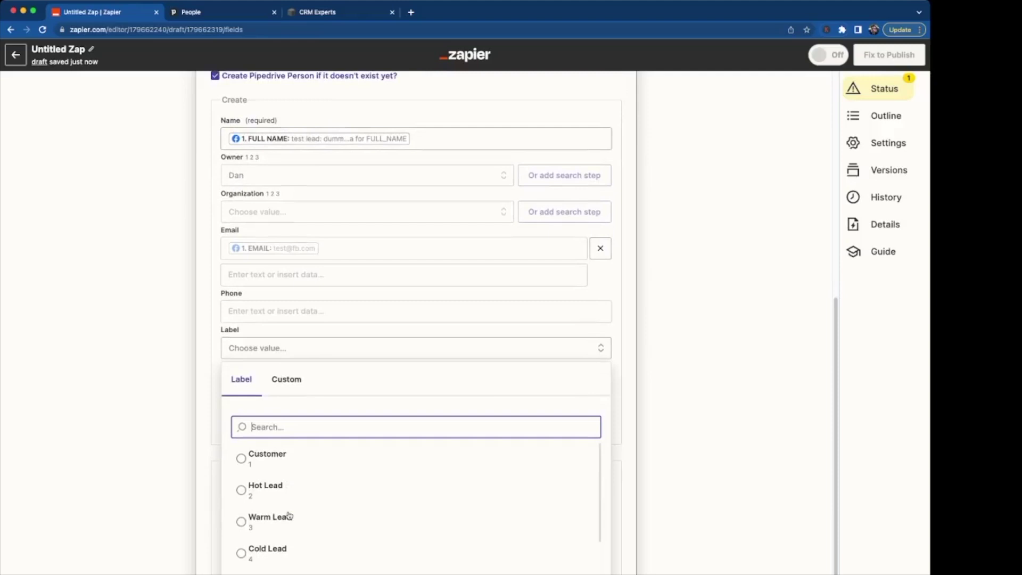
pyautogui.scroll(-5, 416, 508)
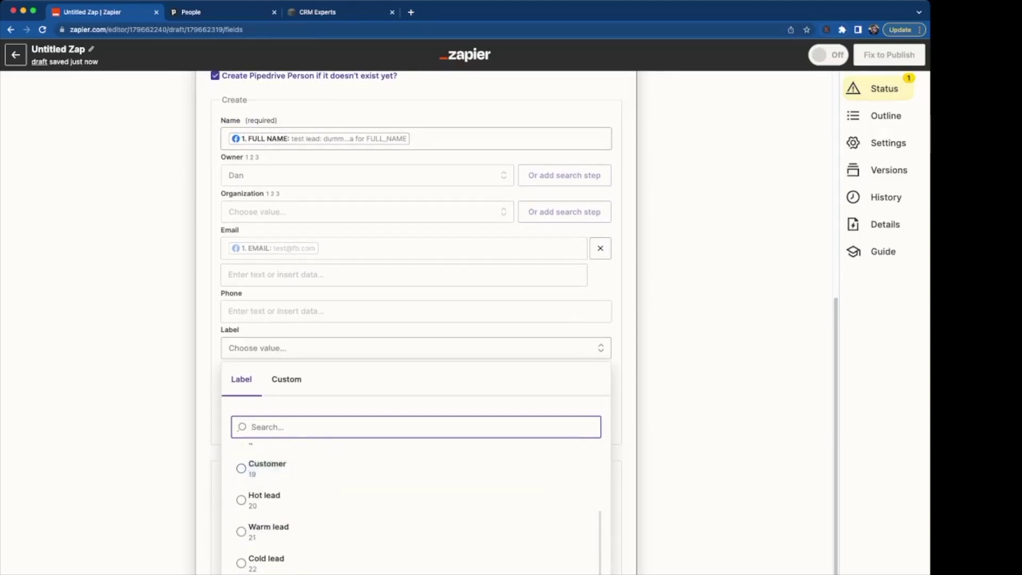
pyautogui.click(270, 567)
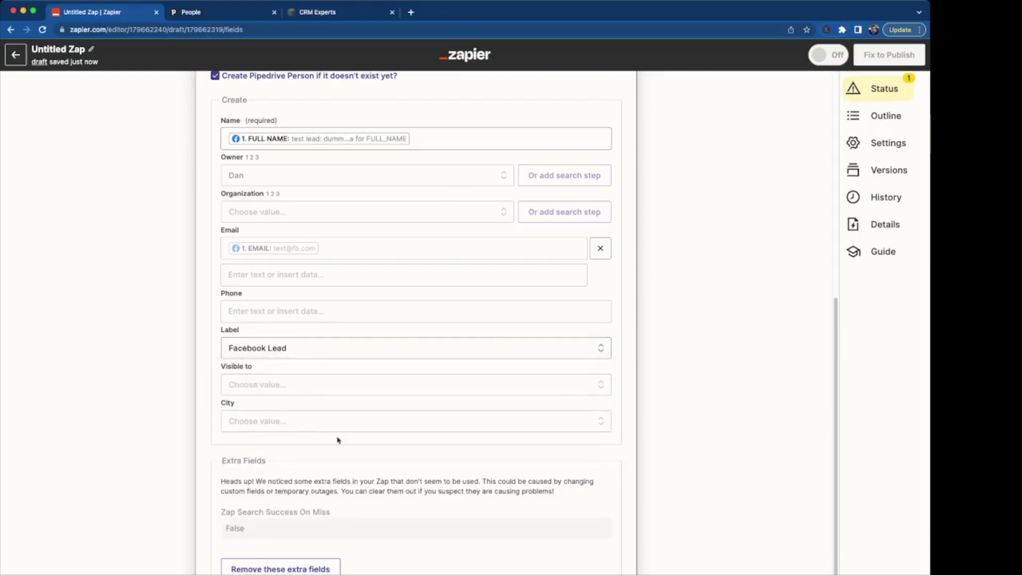
# Step: Continue to the test of the Find Person action, run it, and check the test contact in Pipedrive's People list
pyautogui.click(326, 556)
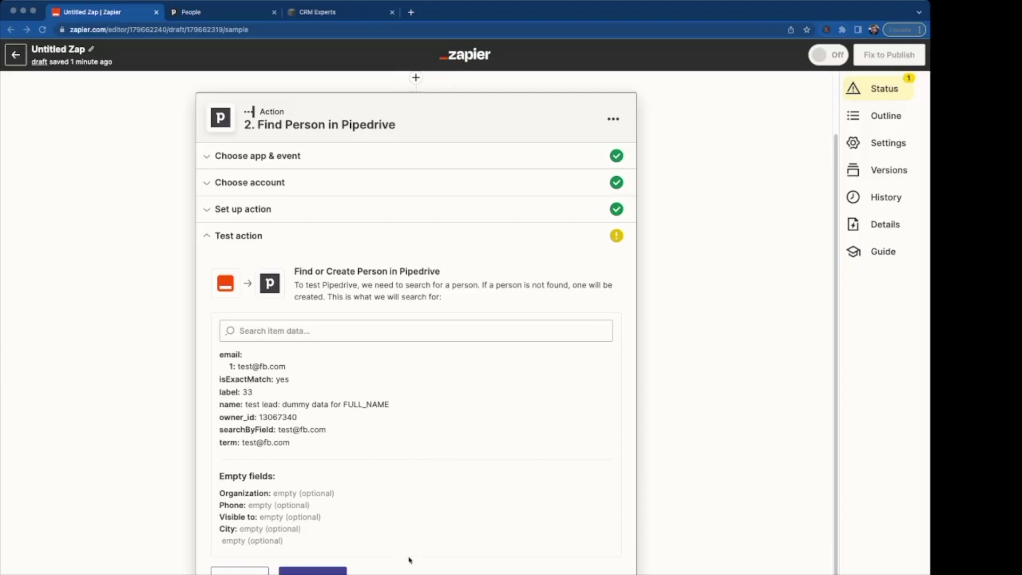
pyautogui.click(313, 571)
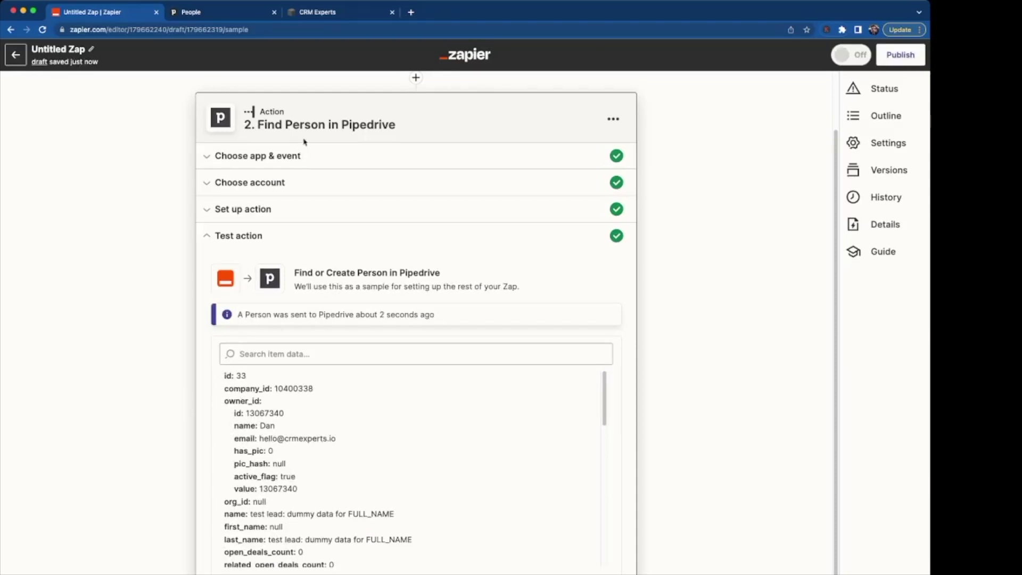
pyautogui.click(224, 12)
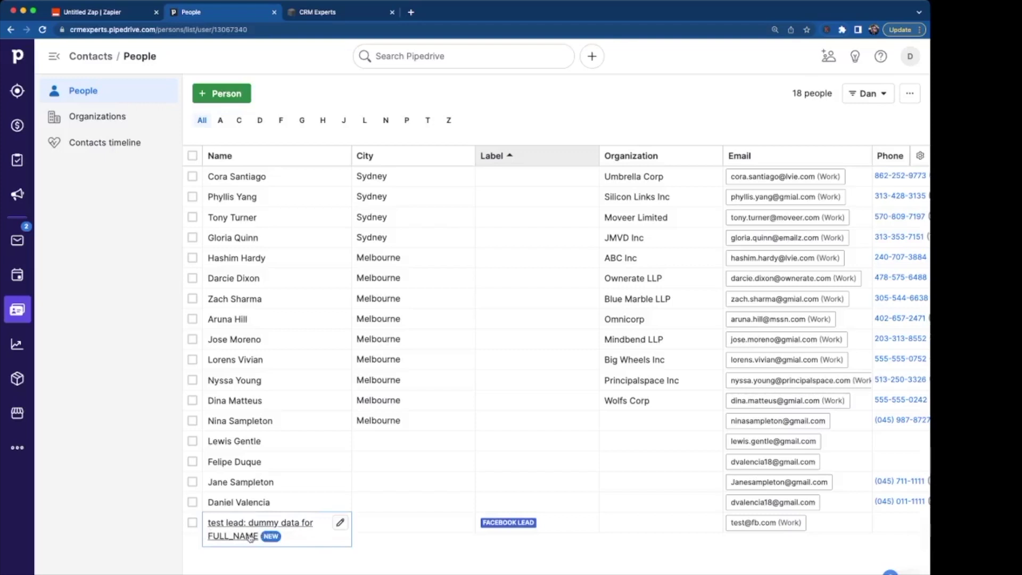
pyautogui.moveTo(250, 537)
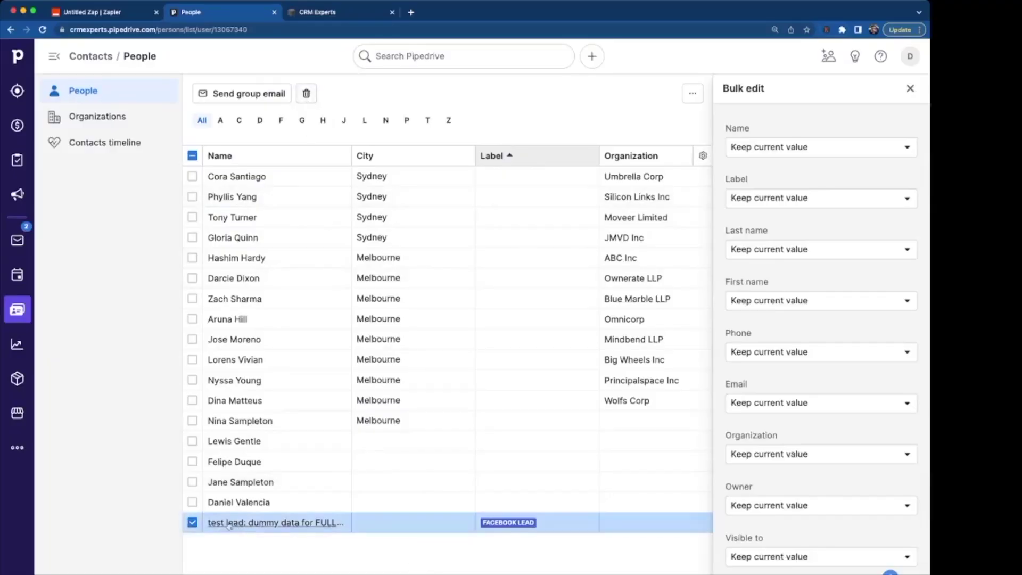
pyautogui.press('Escape')
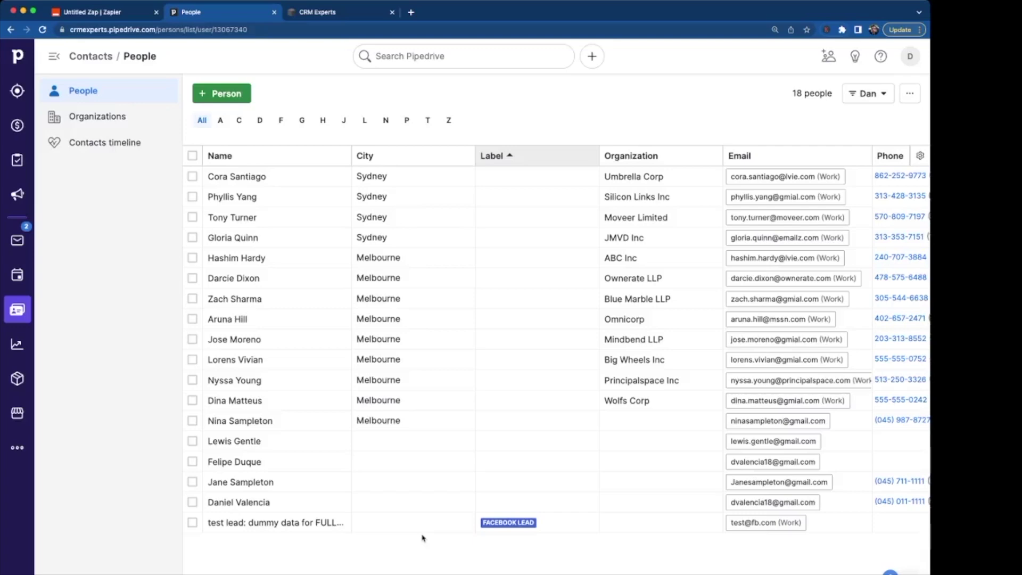
# Step: Delete the test lead contact from the People list
pyautogui.click(192, 522)
pyautogui.click(306, 94)
pyautogui.click(588, 383)
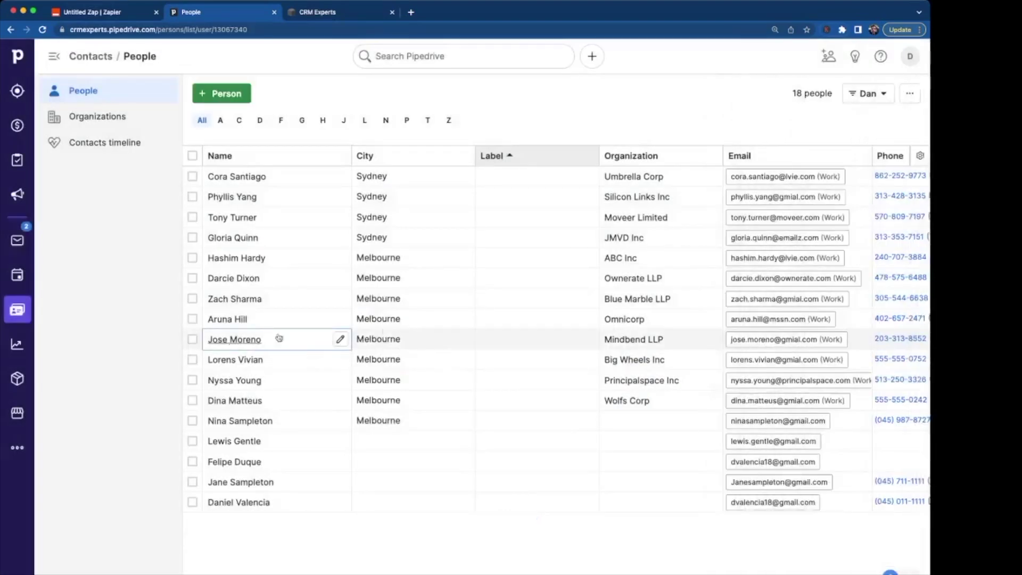
# Step: Open Pipedrive's workflow automation and create a new blank workflow
pyautogui.click(910, 59)
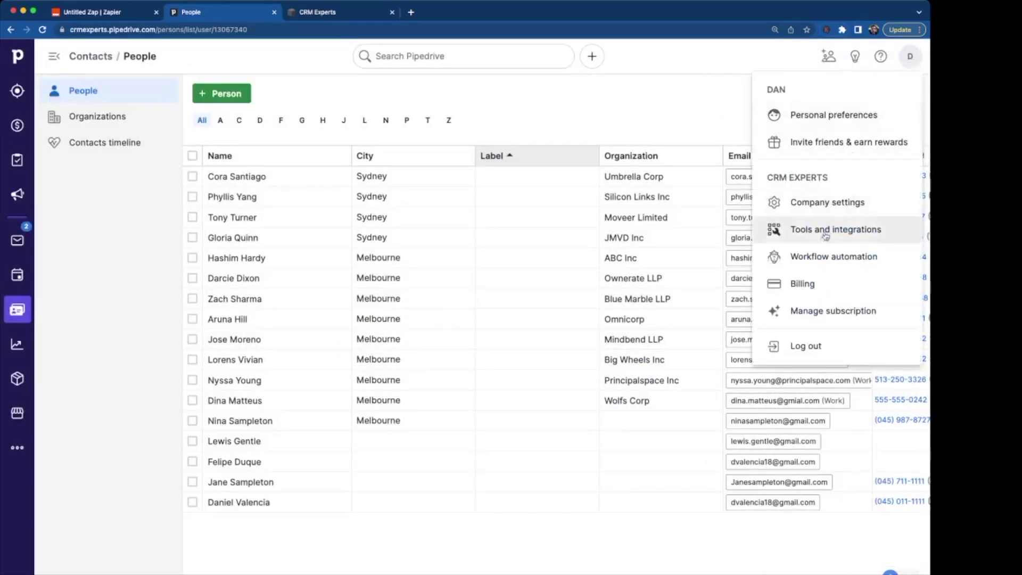
pyautogui.click(825, 256)
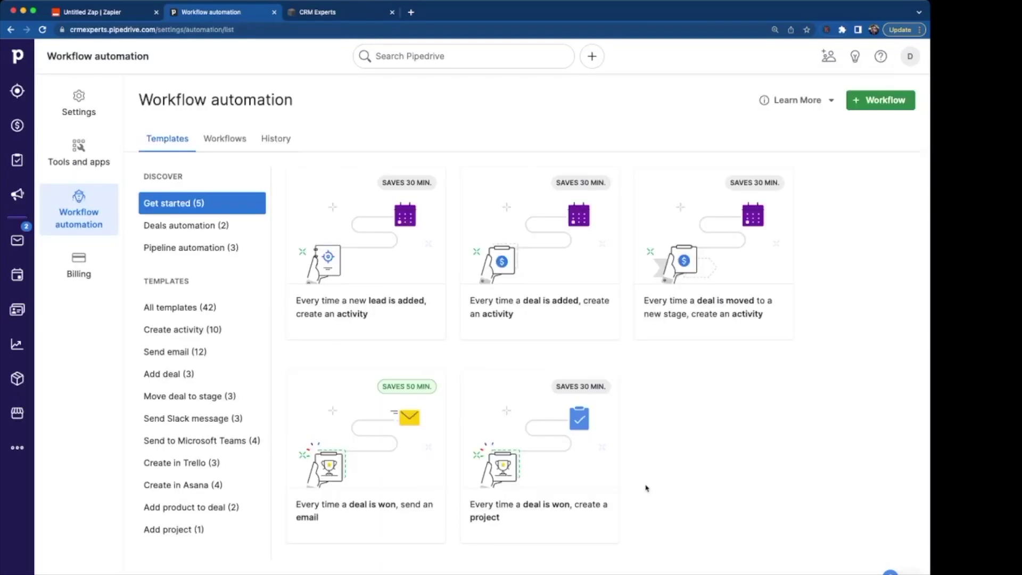
pyautogui.click(868, 105)
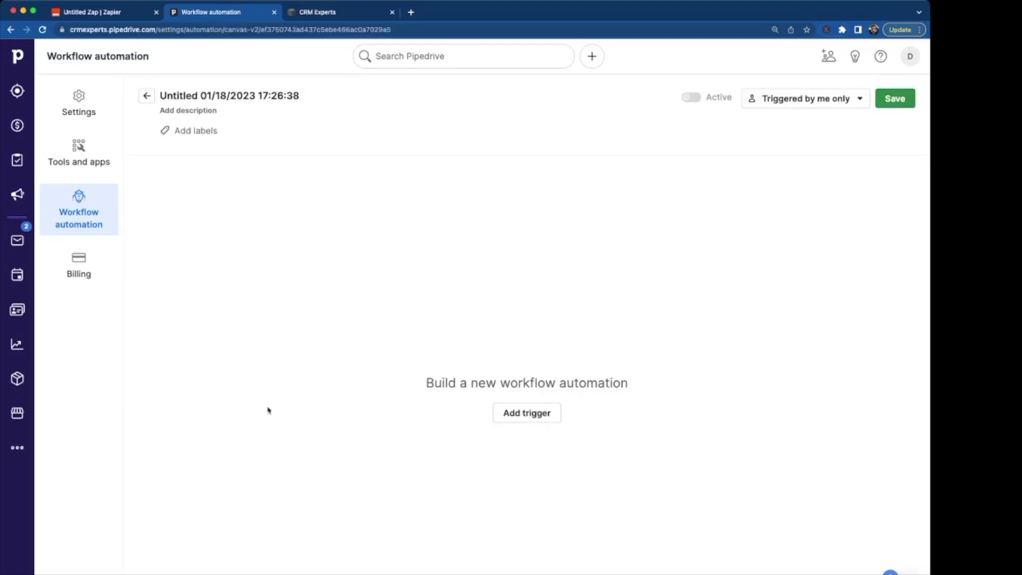
# Step: Rename the new workflow as Facebook Leads
pyautogui.click(281, 99)
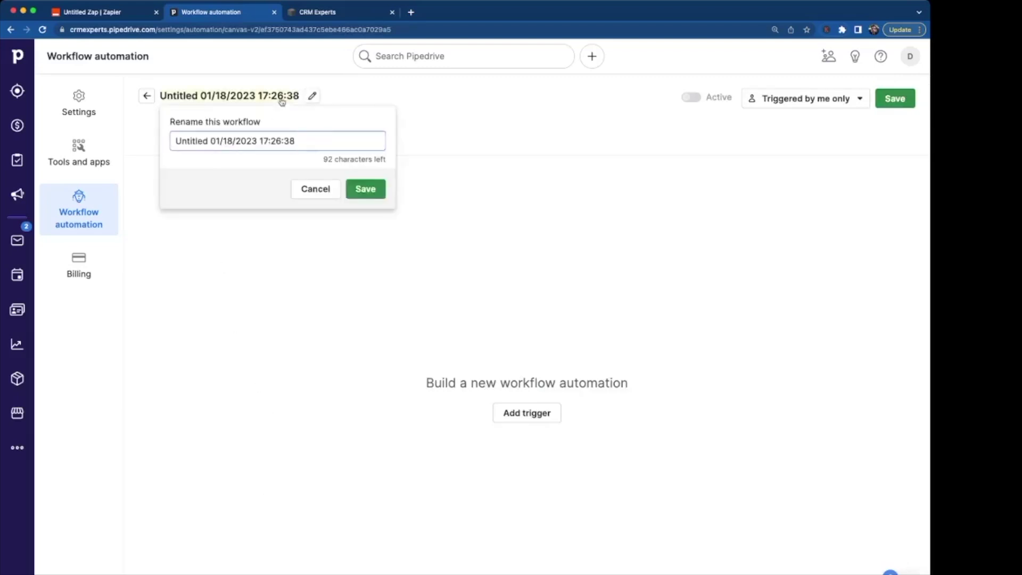
pyautogui.tripleClick(269, 141)
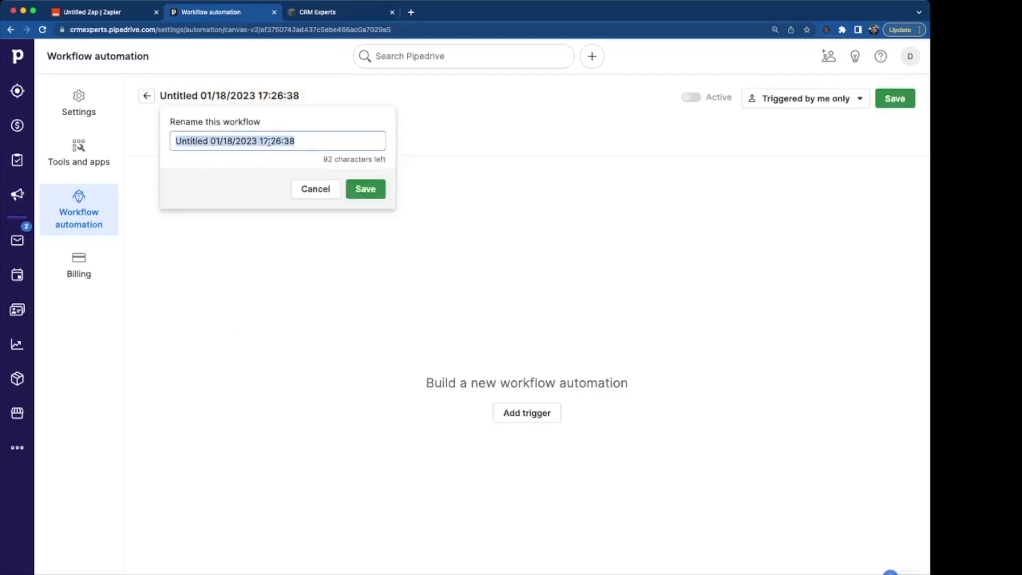
pyautogui.write('Facebook E')
pyautogui.press('BackSpace')
pyautogui.write('Leads')
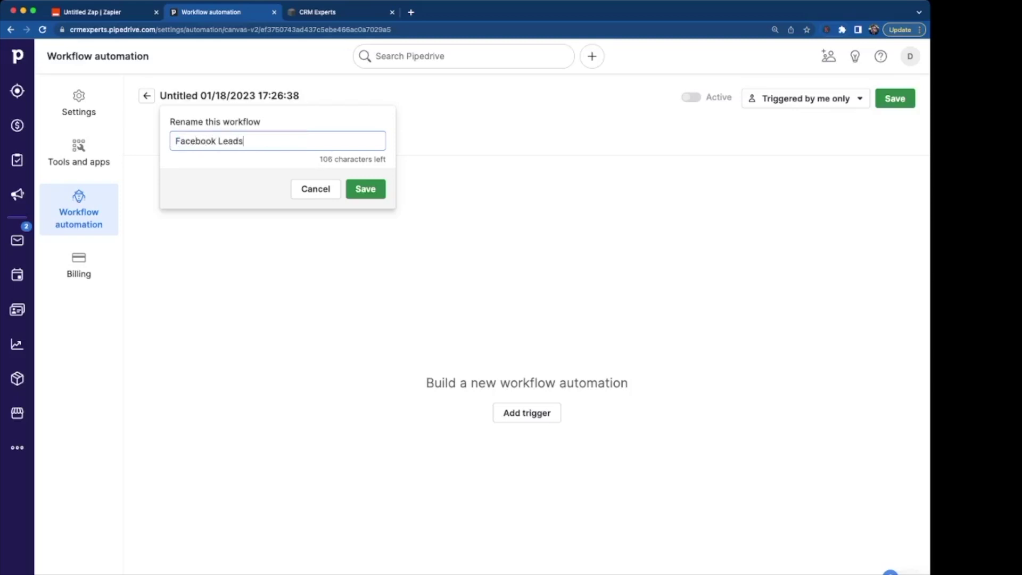
pyautogui.click(360, 185)
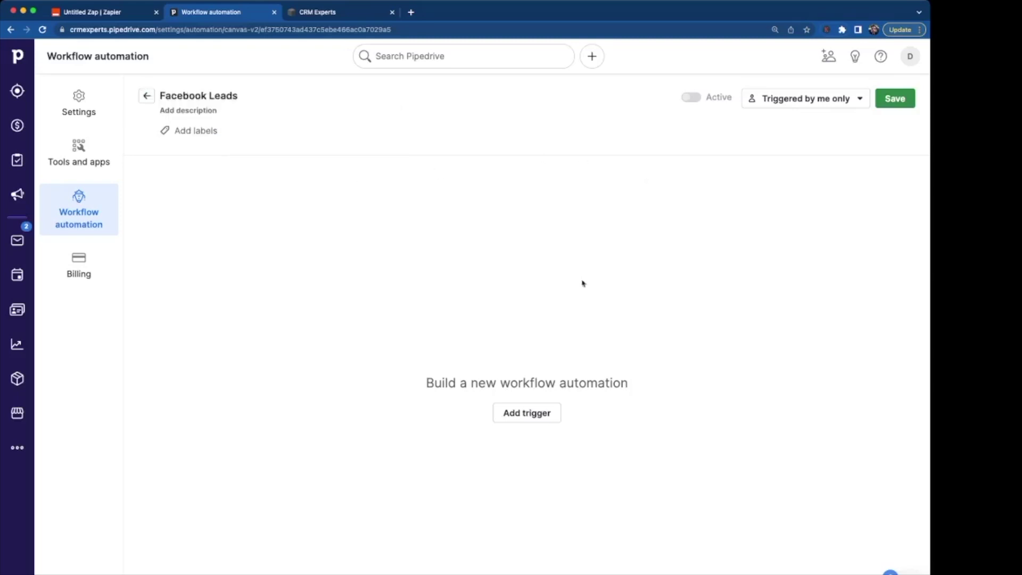
# Step: Trigger the workflow when a person is created, and add a condition that the person's label is Facebook Lead
pyautogui.click(533, 415)
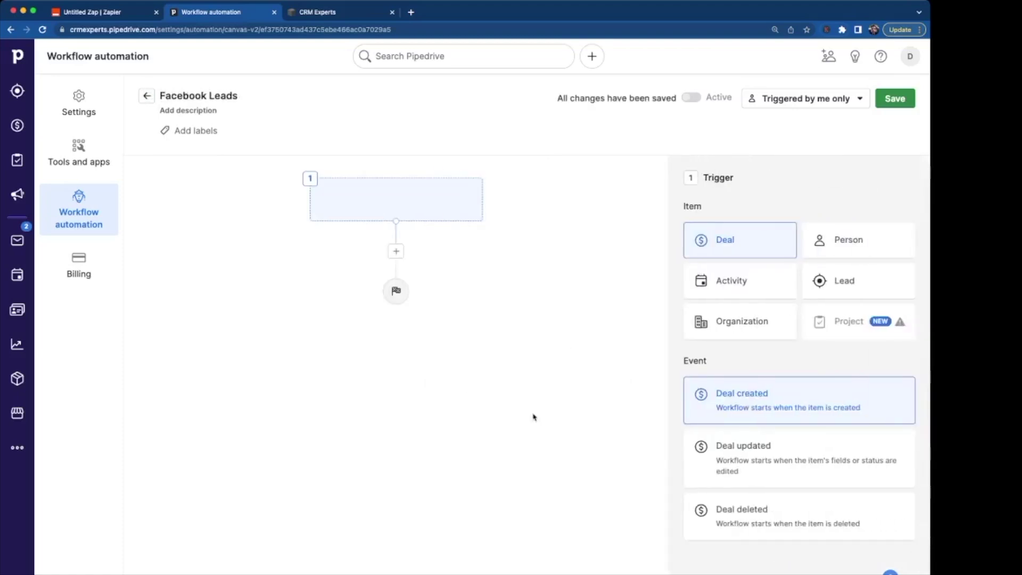
pyautogui.click(876, 252)
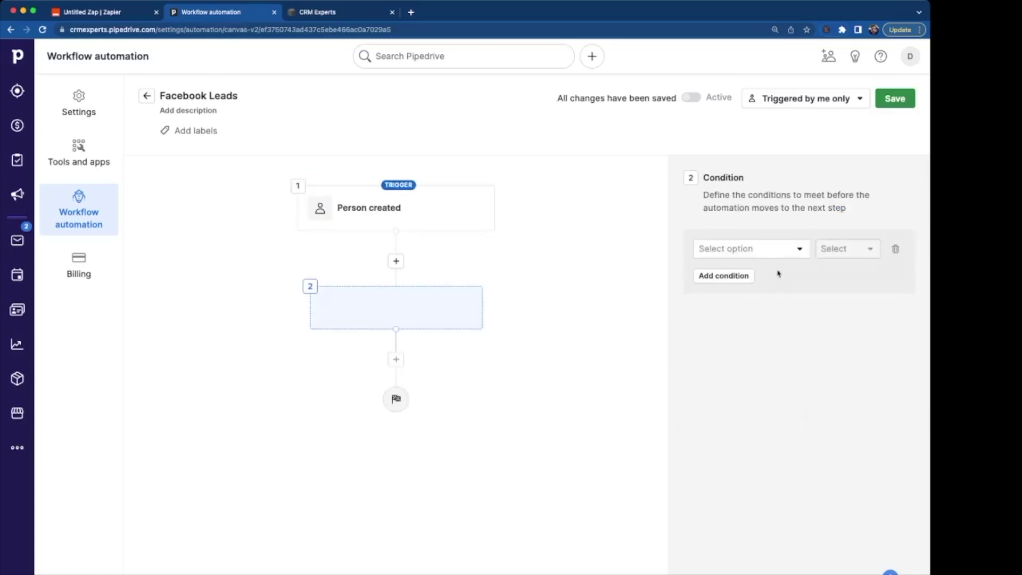
pyautogui.click(794, 255)
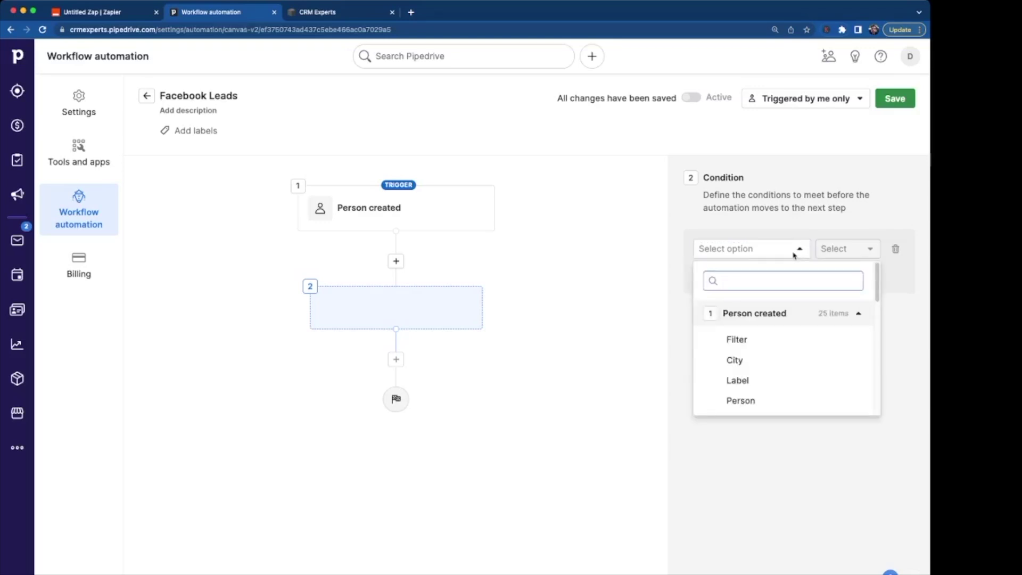
pyautogui.scroll(-1, 771, 346)
pyautogui.click(766, 353)
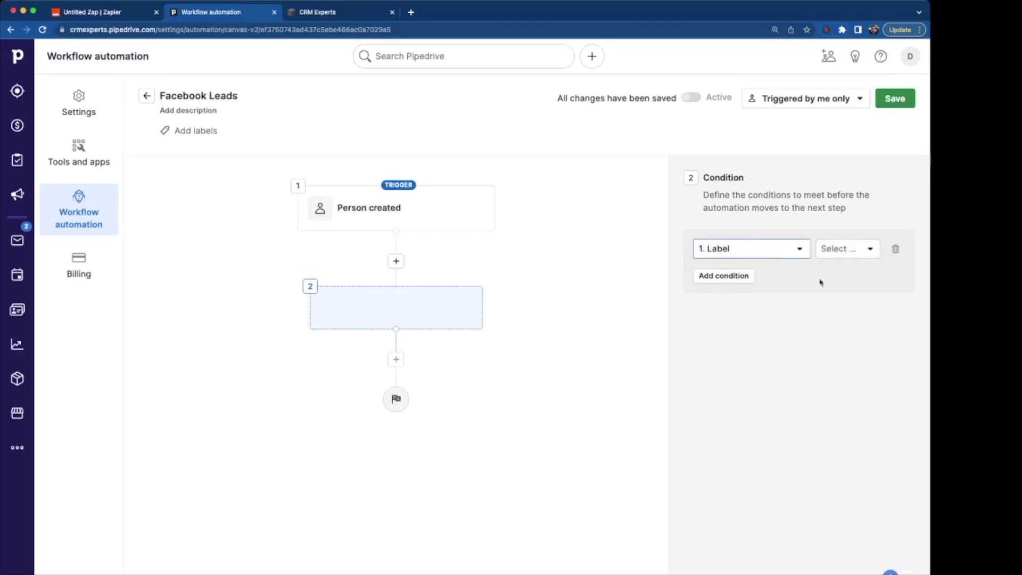
pyautogui.click(845, 250)
pyautogui.click(840, 271)
pyautogui.click(782, 274)
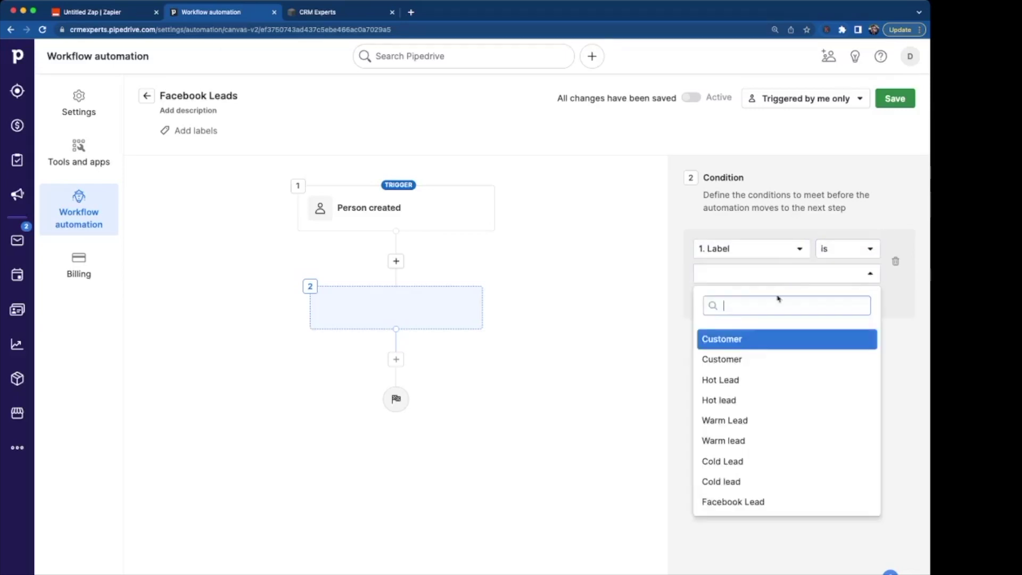
pyautogui.click(737, 501)
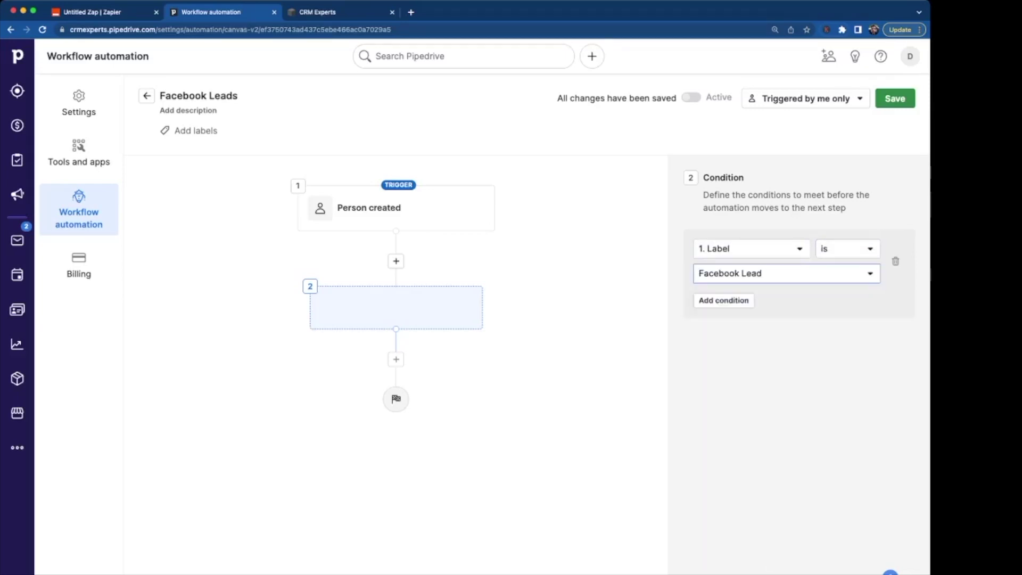
pyautogui.click(622, 478)
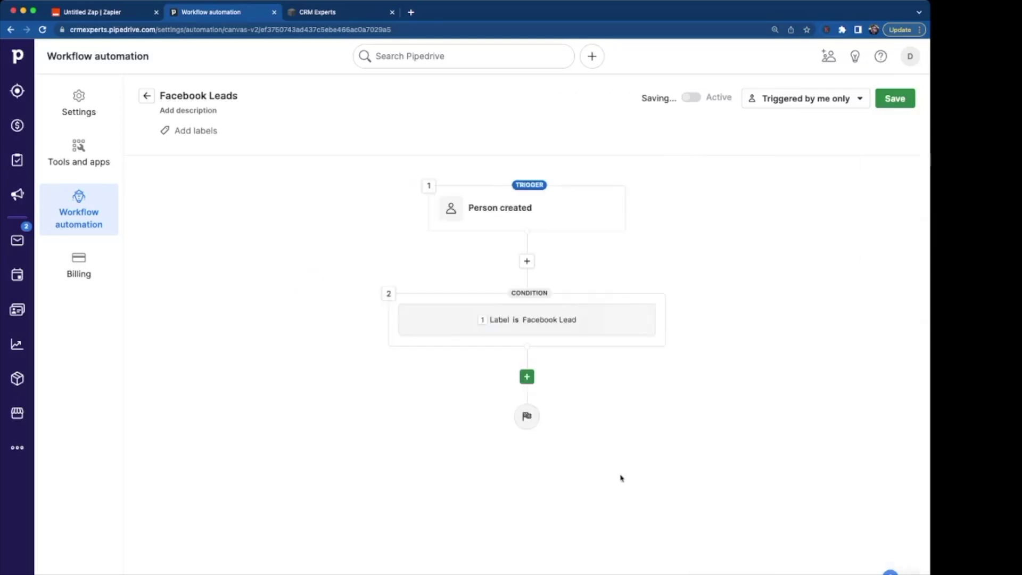
# Step: Add an action creating a lead with a linked person, linked to the trigger's Person and titled "Lead" plus Person name
pyautogui.click(527, 377)
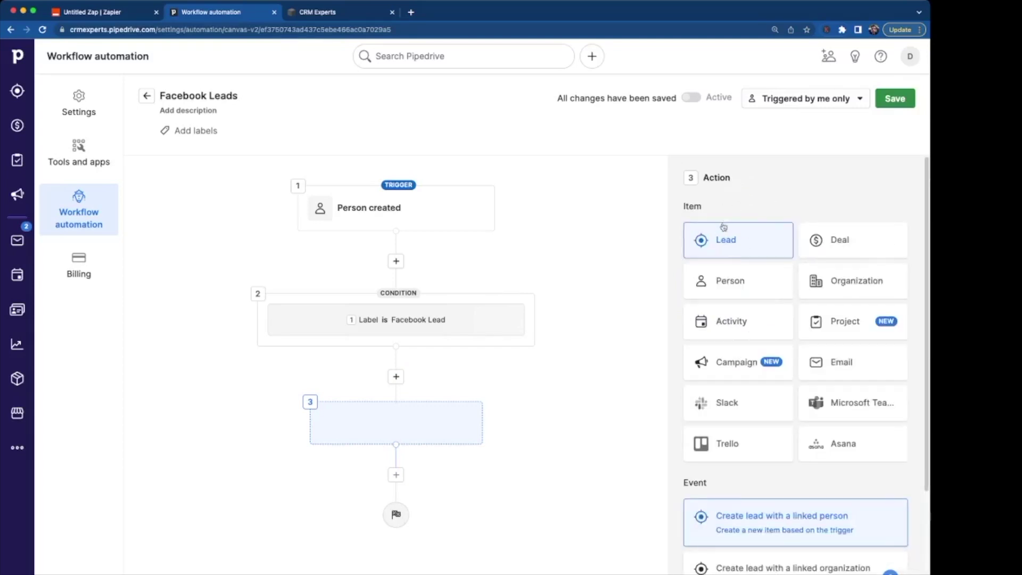
pyautogui.scroll(-3, 724, 486)
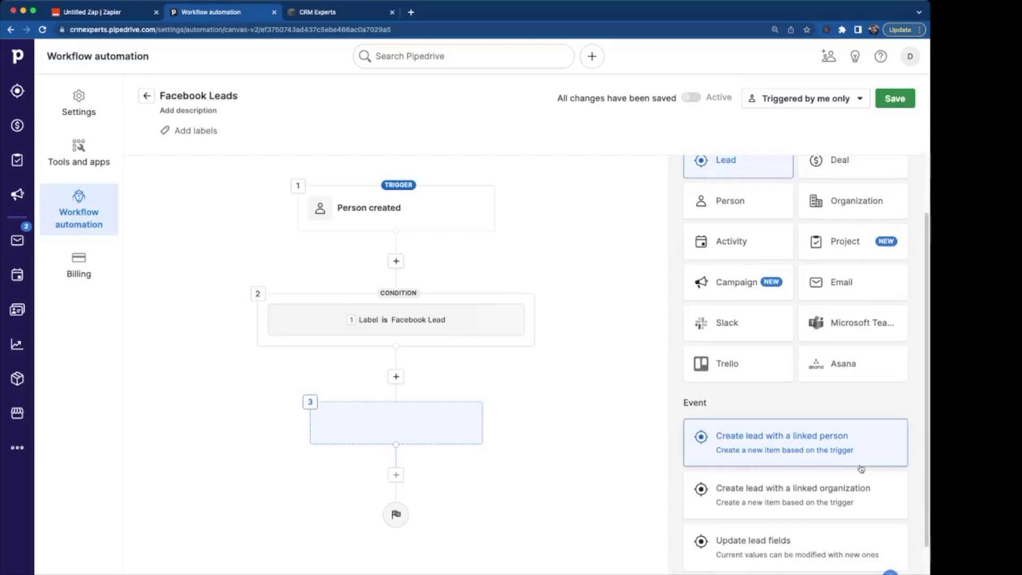
pyautogui.click(782, 455)
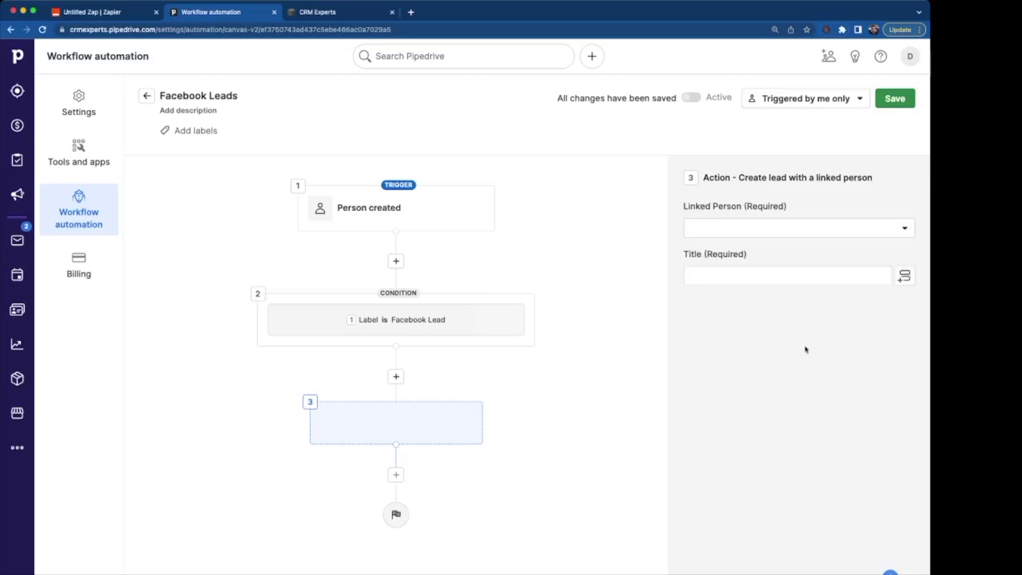
pyautogui.click(821, 232)
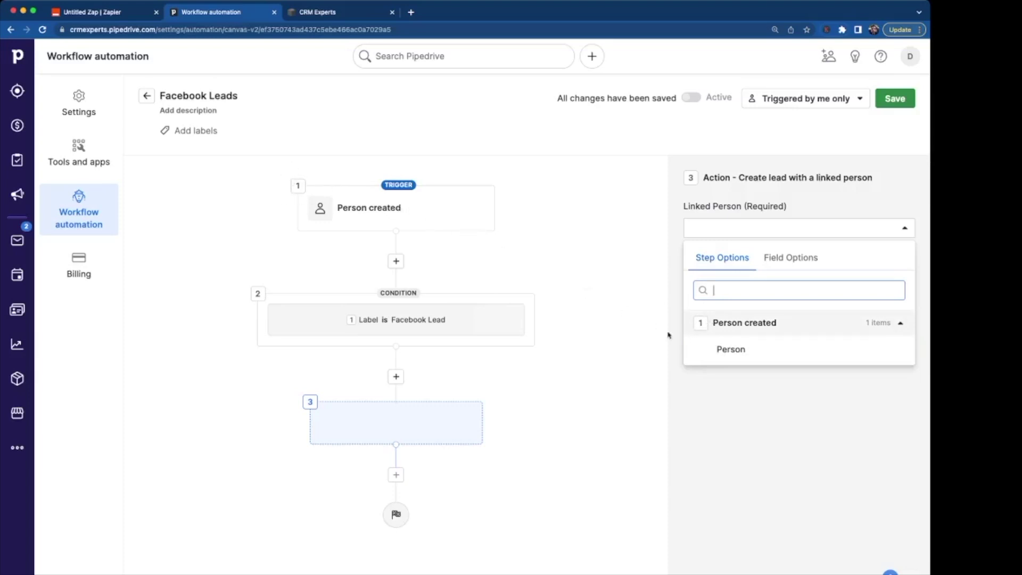
pyautogui.click(758, 356)
pyautogui.click(752, 273)
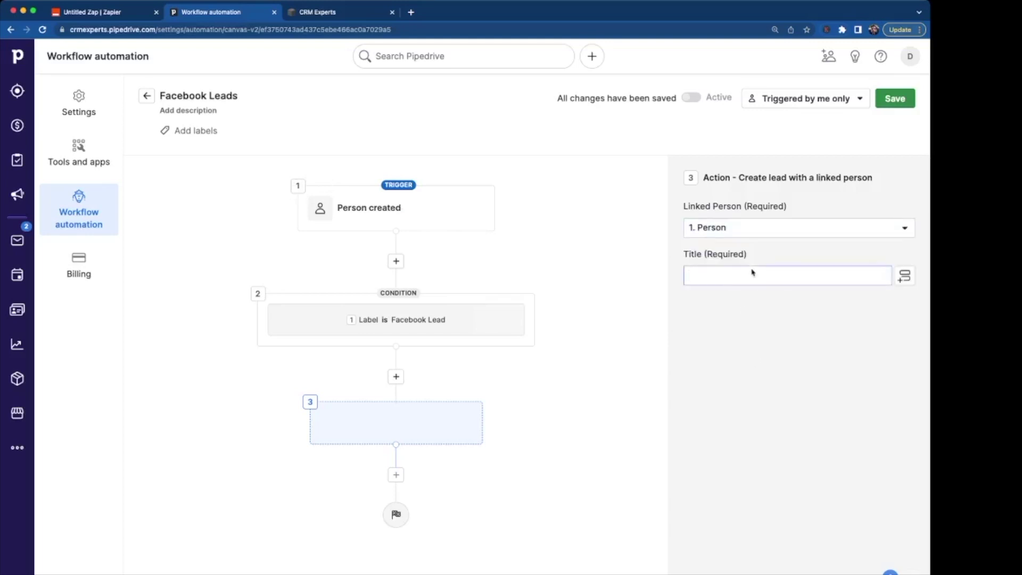
pyautogui.write('LEad')
pyautogui.click(906, 277)
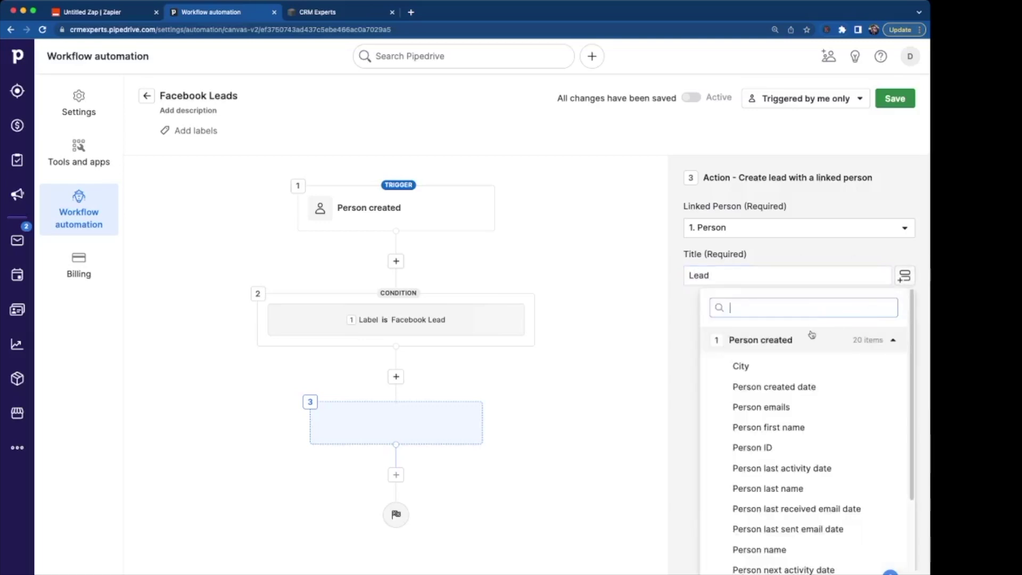
pyautogui.click(767, 550)
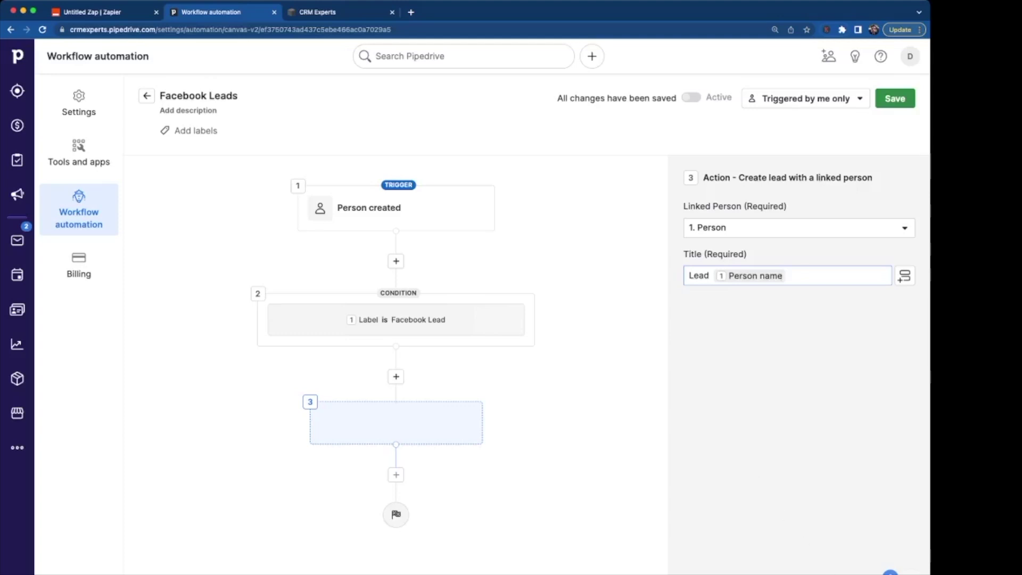
pyautogui.click(613, 559)
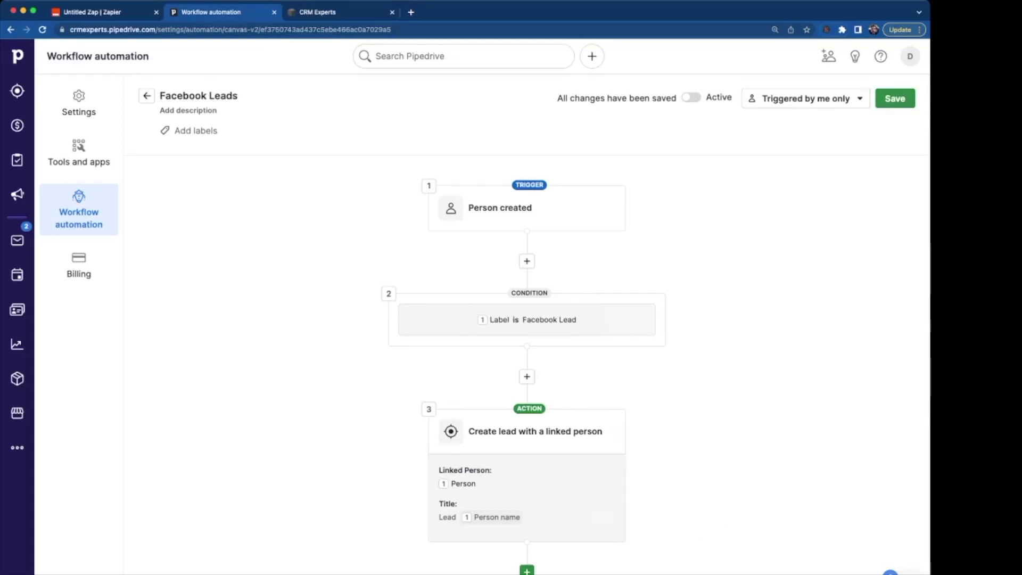
# Step: Add an Update lead fields action that applies the Facebook Lead label to the lead from step 3
pyautogui.click(527, 571)
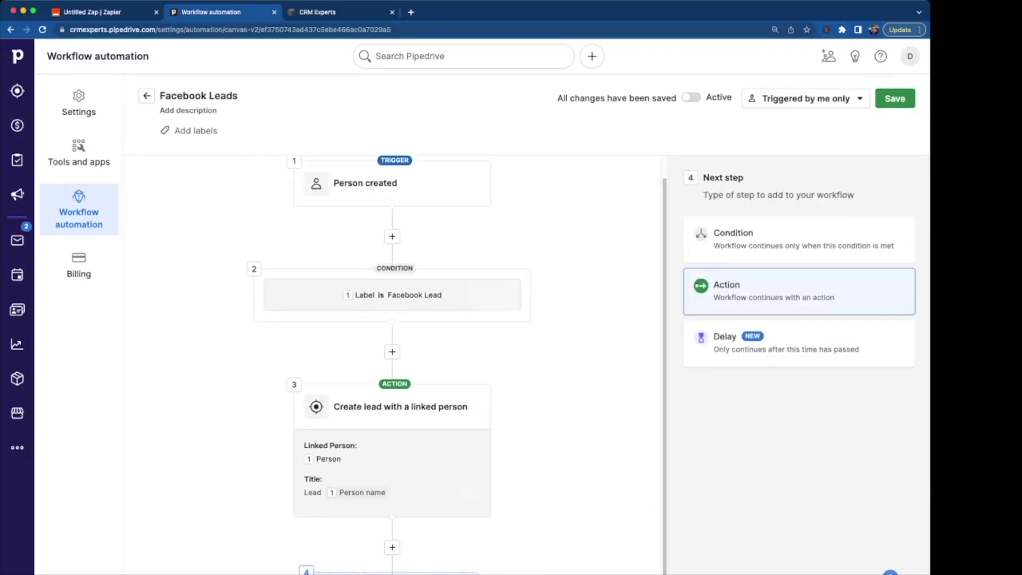
pyautogui.click(778, 288)
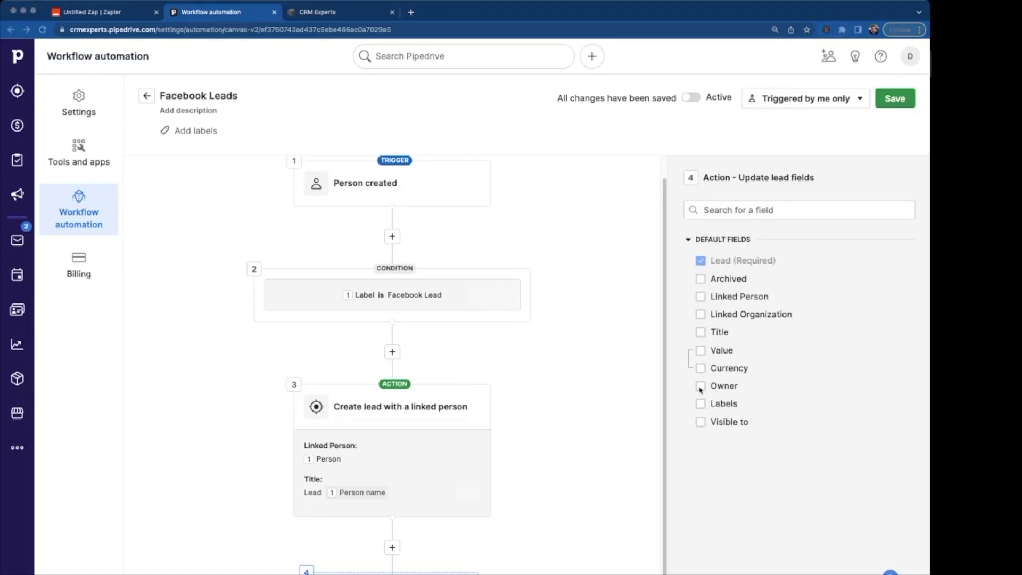
pyautogui.click(700, 405)
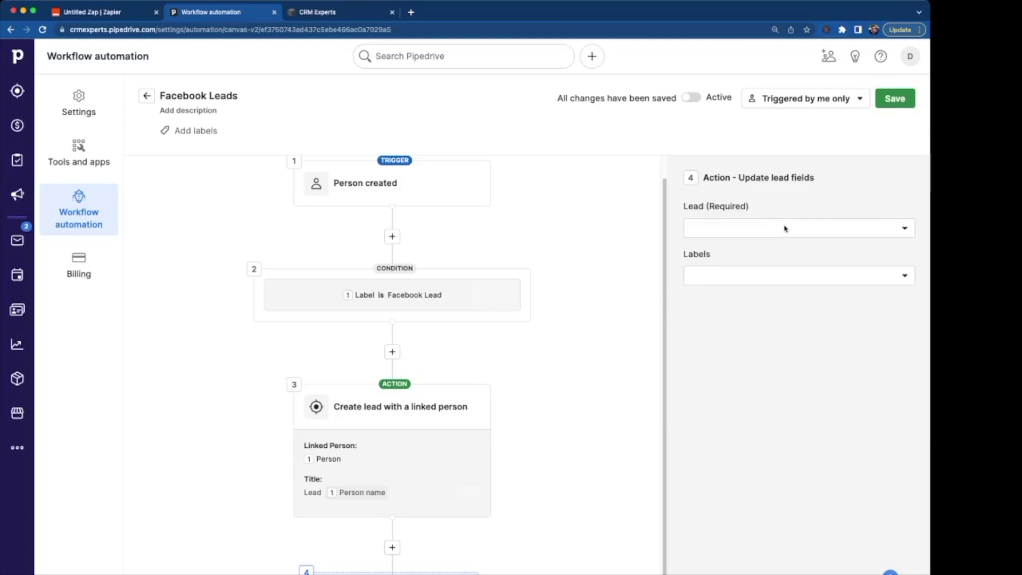
pyautogui.click(786, 229)
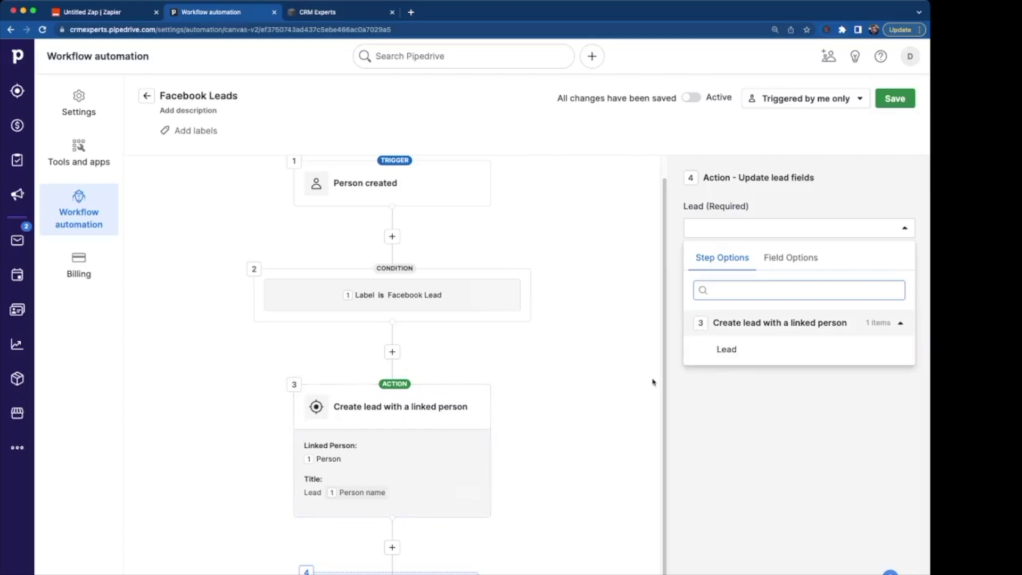
pyautogui.click(720, 356)
pyautogui.click(719, 276)
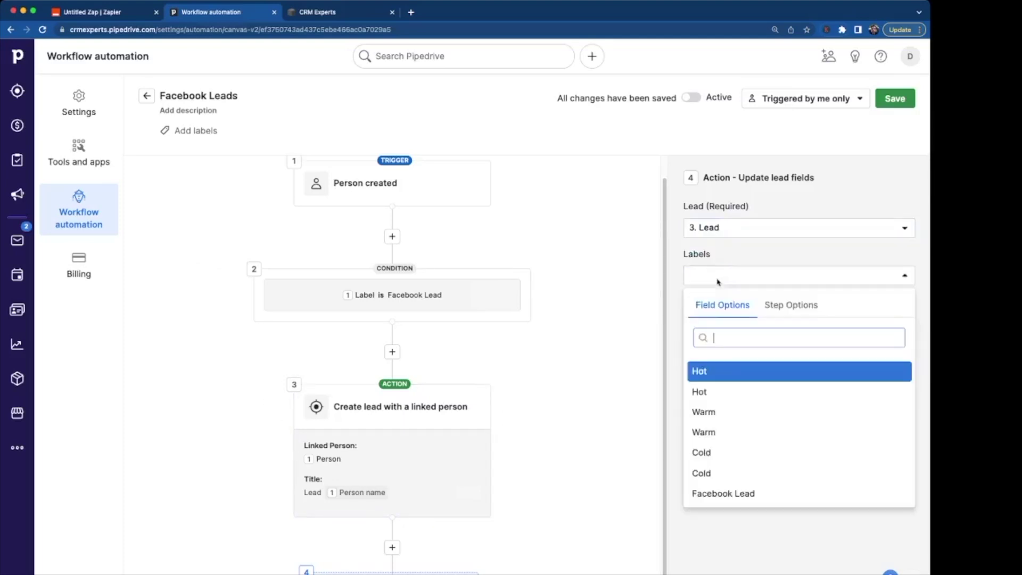
pyautogui.click(762, 498)
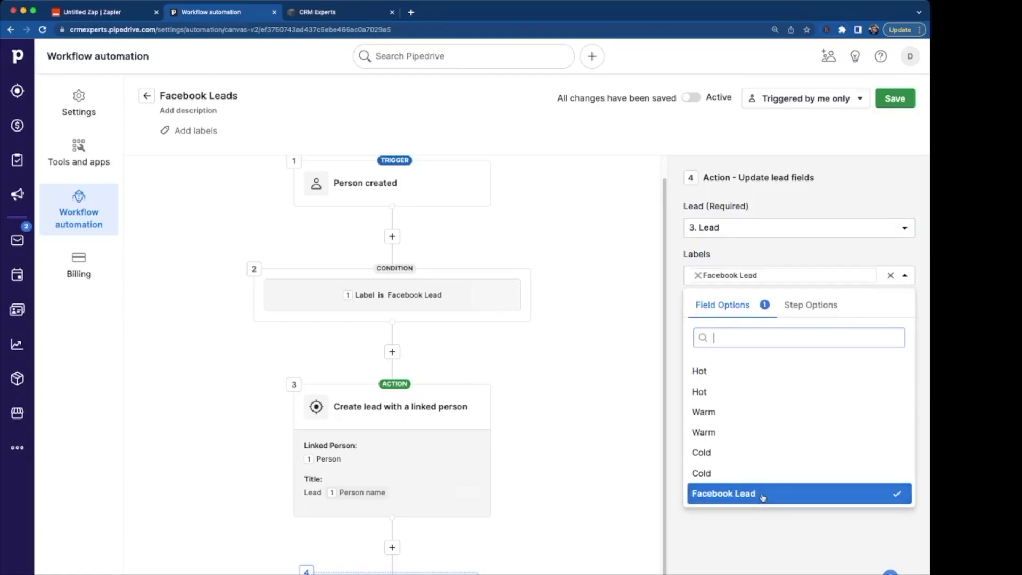
pyautogui.click(711, 565)
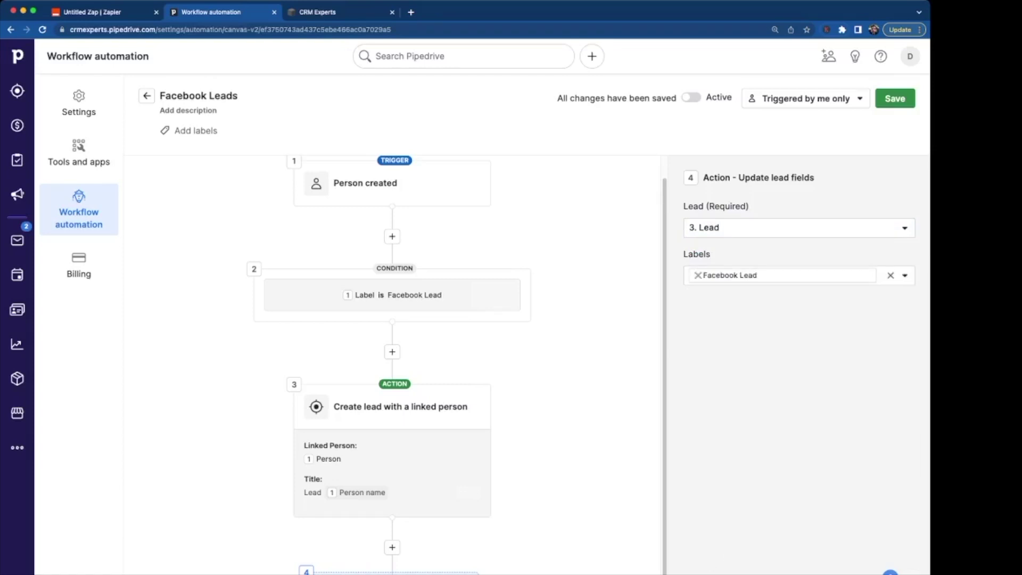
pyautogui.click(635, 526)
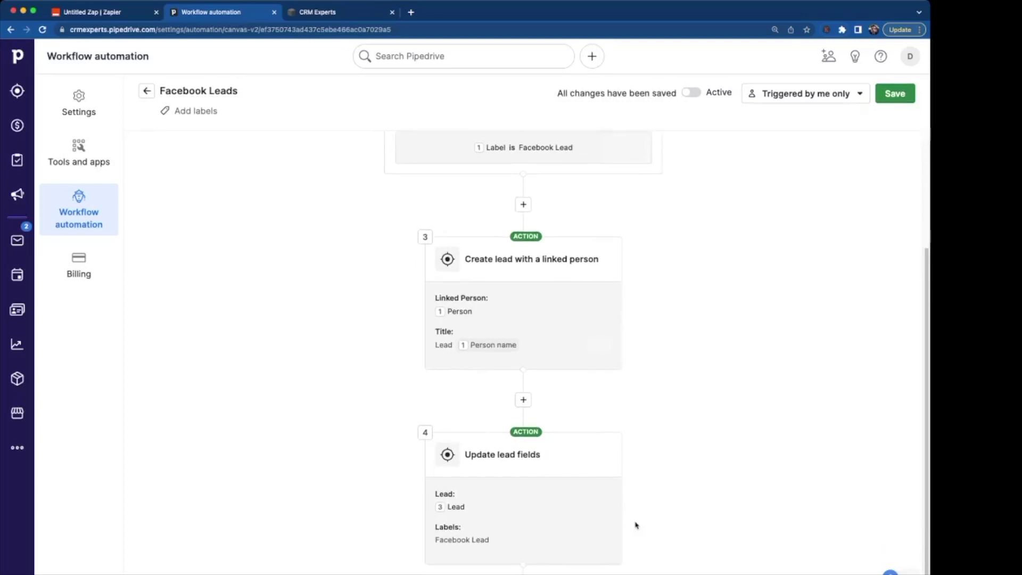
# Step: Activate the Facebook Leads workflow and save it
pyautogui.click(691, 92)
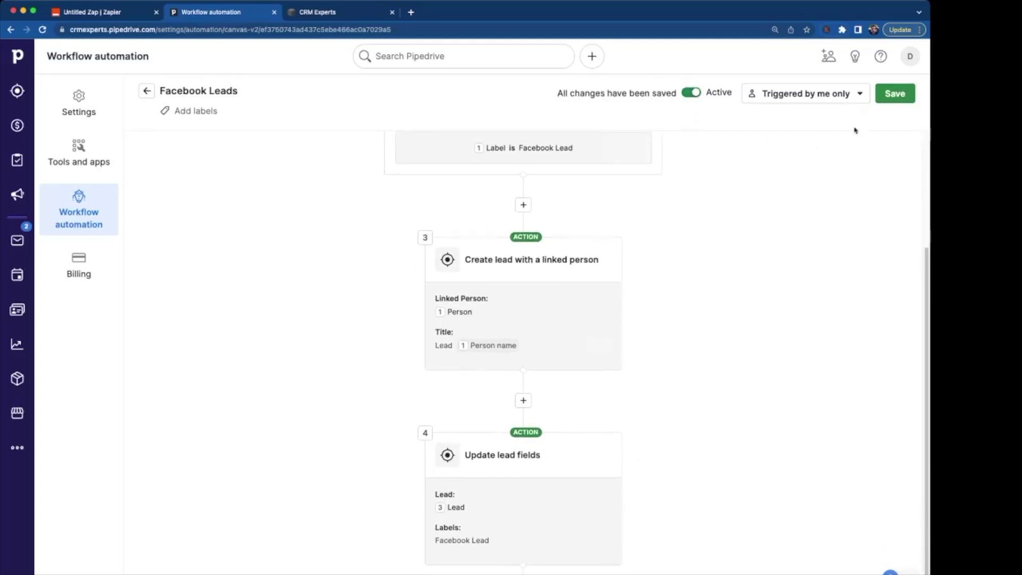
pyautogui.click(895, 93)
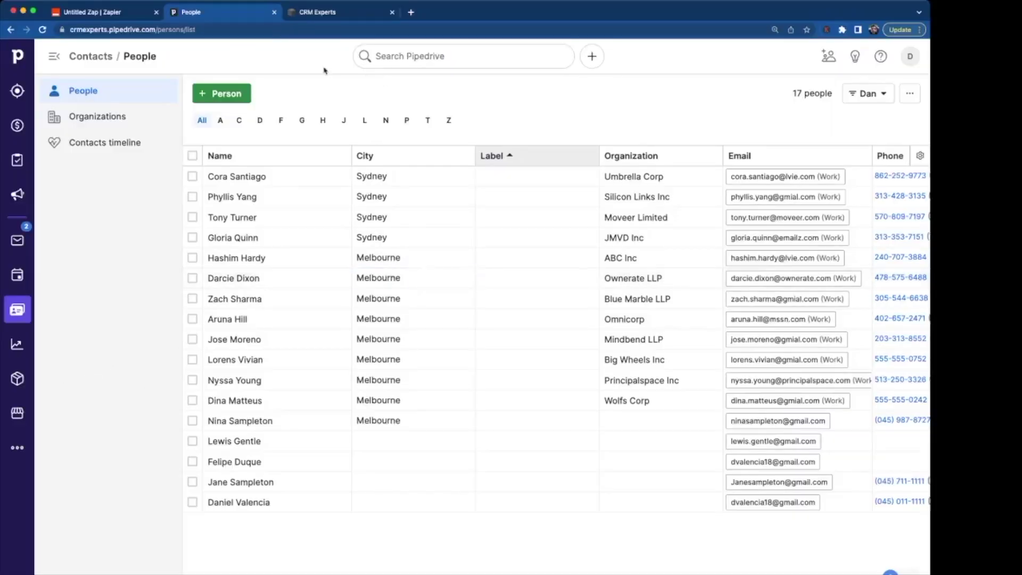
# Step: Rerun the Find Person test in Zapier, and check Pipedrive's People list and Leads Inbox for the test contact and lead
pyautogui.click(128, 10)
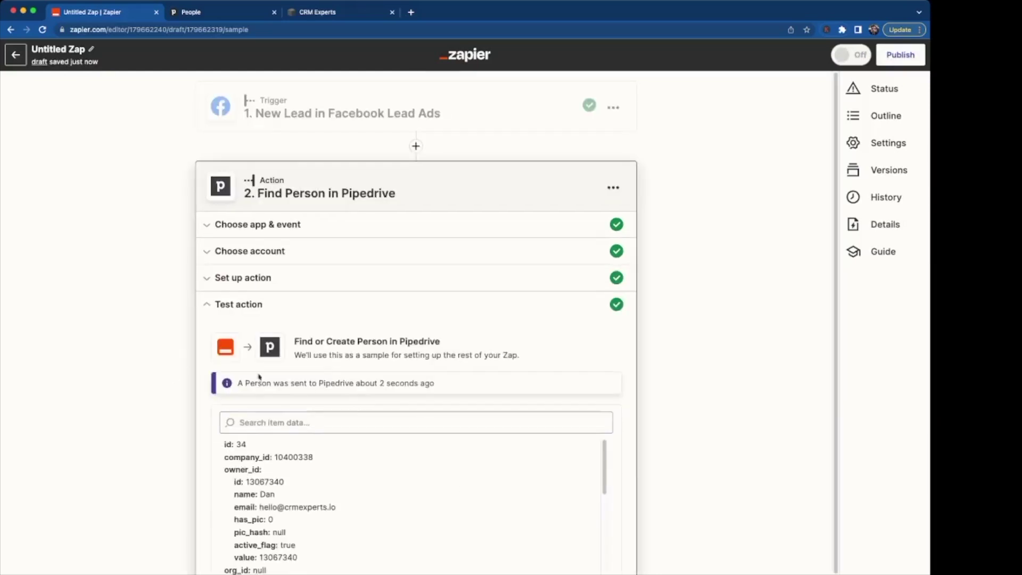
pyautogui.click(228, 16)
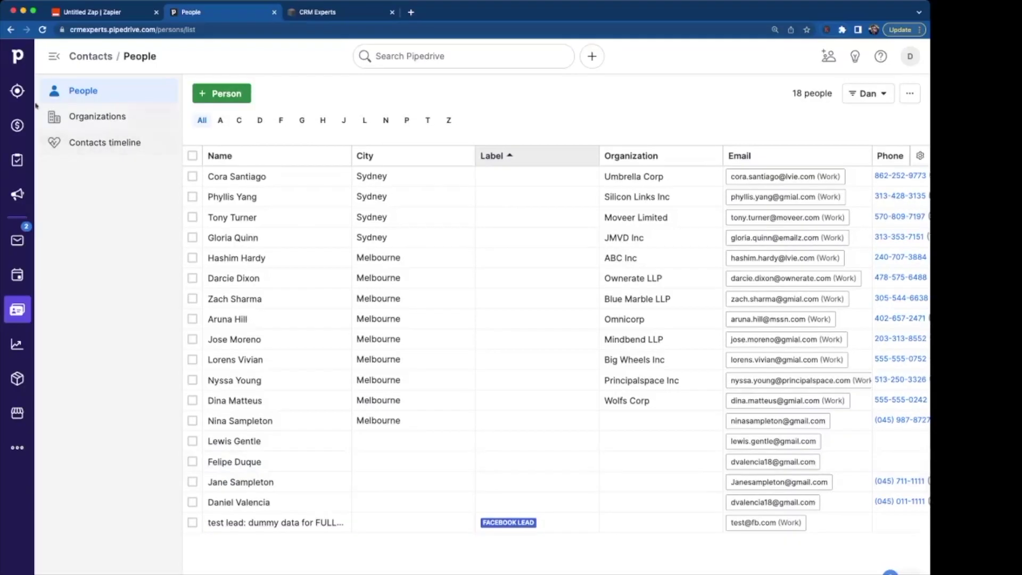
pyautogui.click(18, 91)
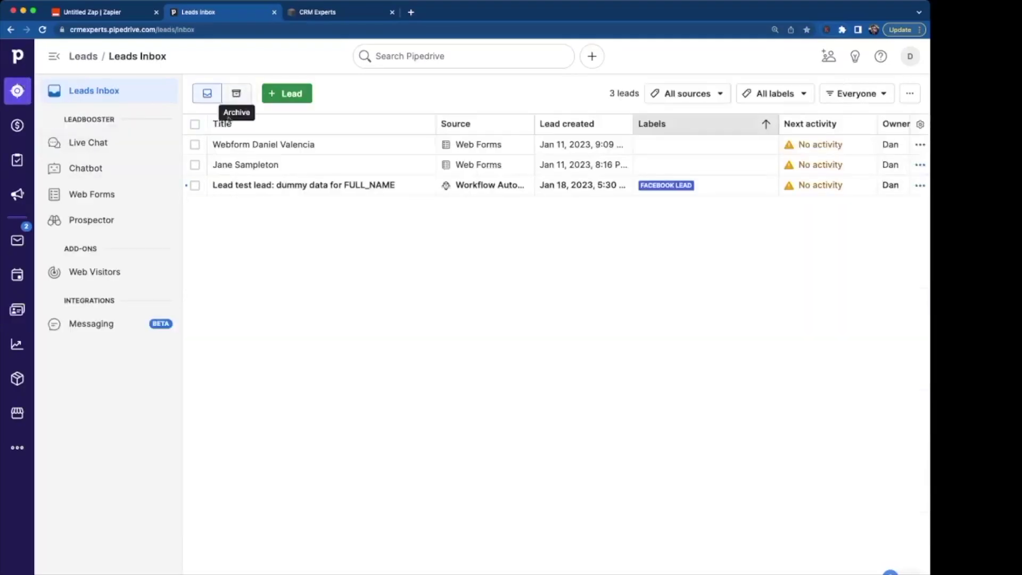